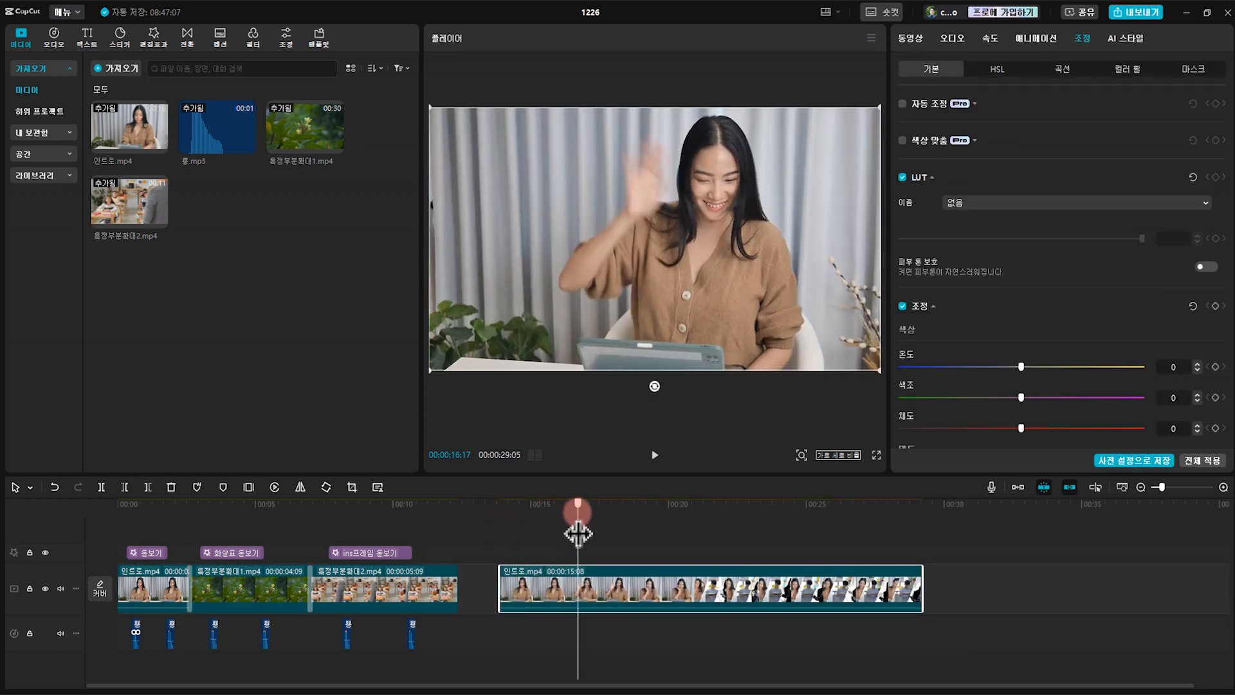
Step: Trim the second 인트로.mp4 clip to end at 00:00:16:17, and append 특정부분확대1.mp4 cut to a duration of 00:00:06:14
key("w")
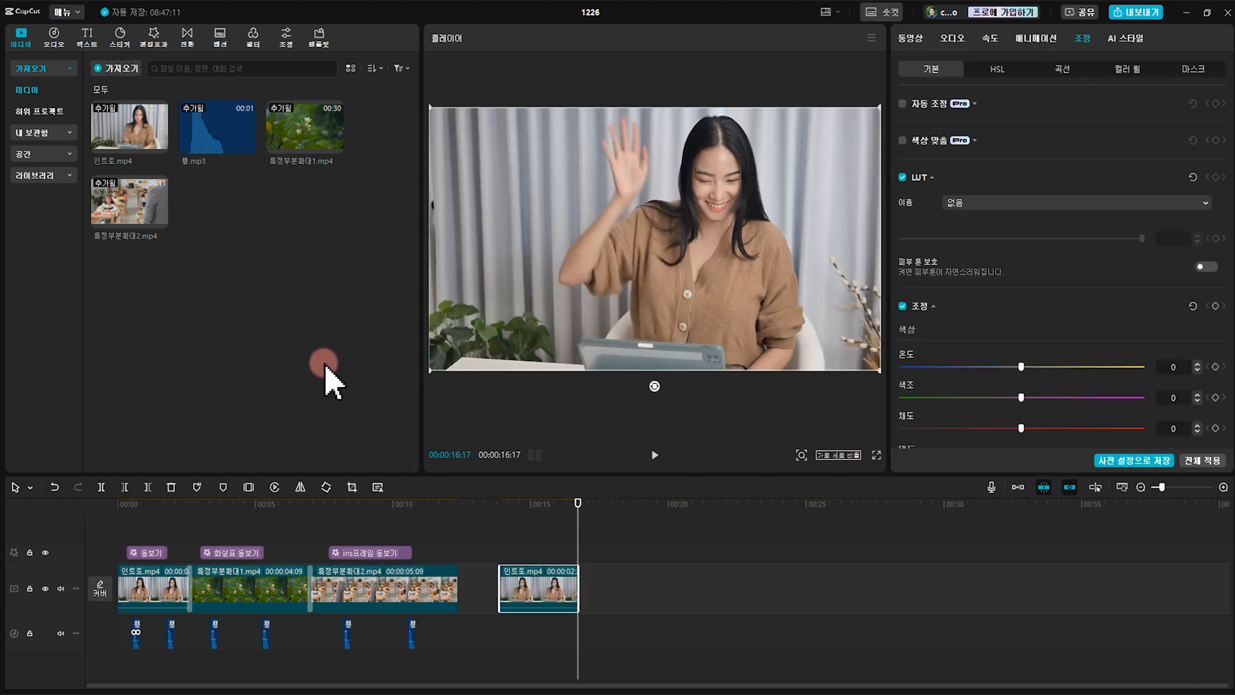
left_click_drag(308, 131, 634, 571)
left_click_drag(614, 502, 759, 518)
key("w")
Step: Append 특정부분확대2.mp4 after the new plant clip and cut its end to a duration of 00:00:04:23
left_click_drag(133, 206, 774, 584)
left_click_drag(806, 505, 896, 504)
key("w")
Step: Shorten the new 특정부분확대1.mp4 clip to 00:00:05:02 and move 특정부분확대2.mp4 against its end
left_click(691, 584)
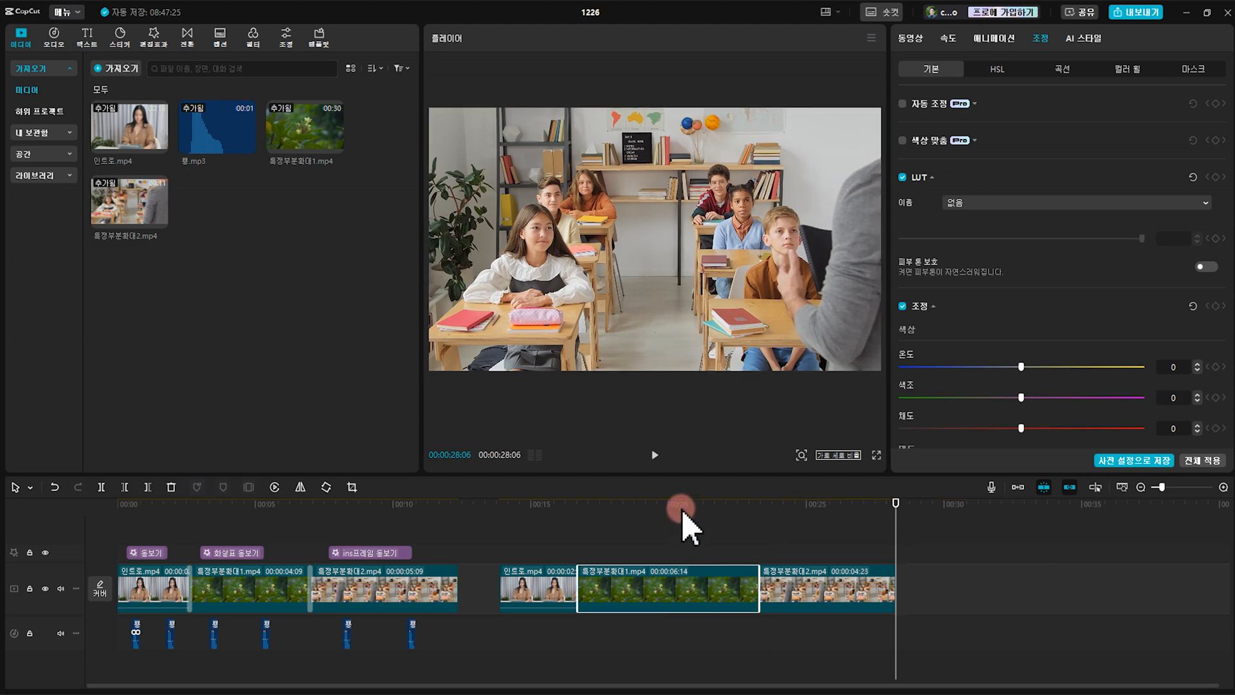
left_click_drag(683, 507, 717, 514)
key("w")
left_click_drag(800, 587, 759, 585)
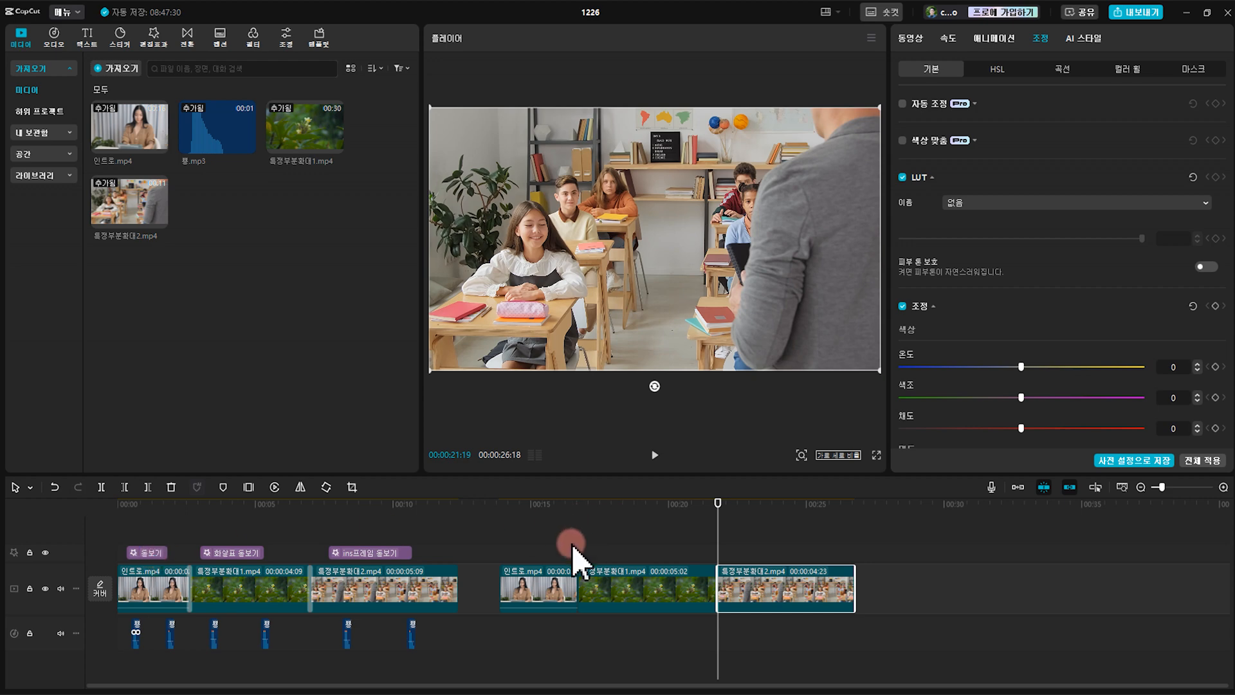
Step: Place the playhead at 00:00:14:15 over the new intro clip and search the video effects for 돋보기
left_click(518, 508)
left_click_drag(517, 530, 520, 529)
left_click(153, 37)
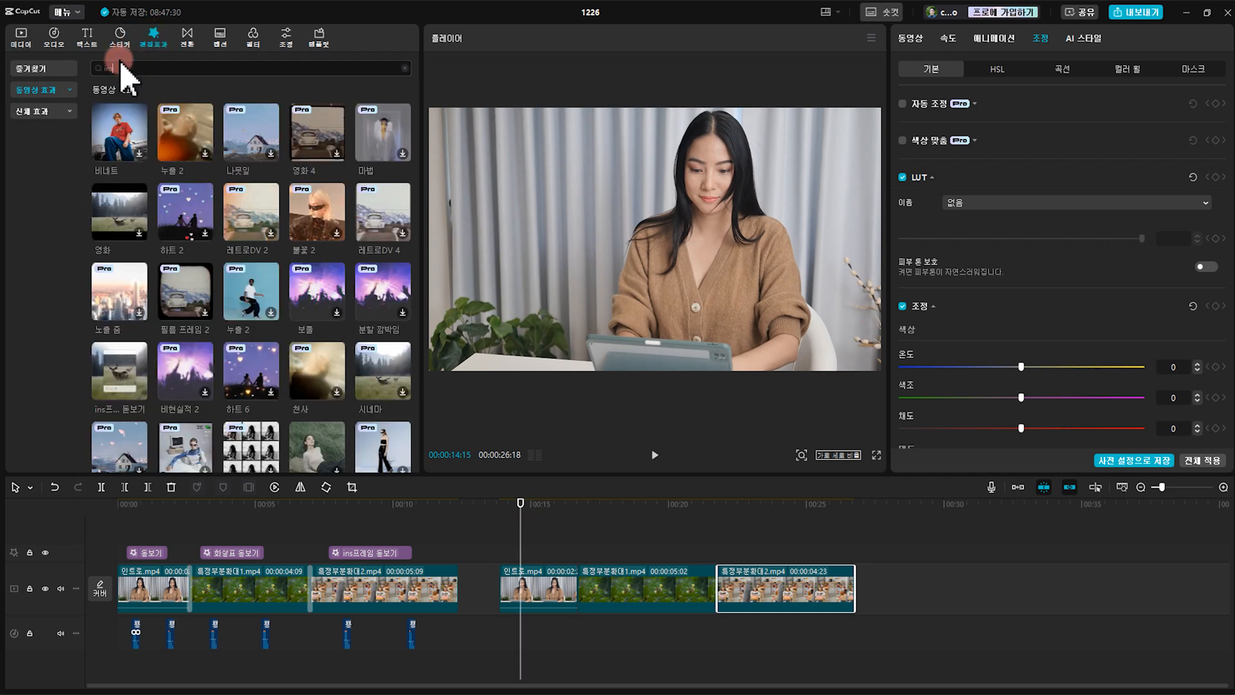
key("BackSpace")
key("BackSpace")
key("BackSpace")
key("BackSpace")
type("돋보기")
key("Return")
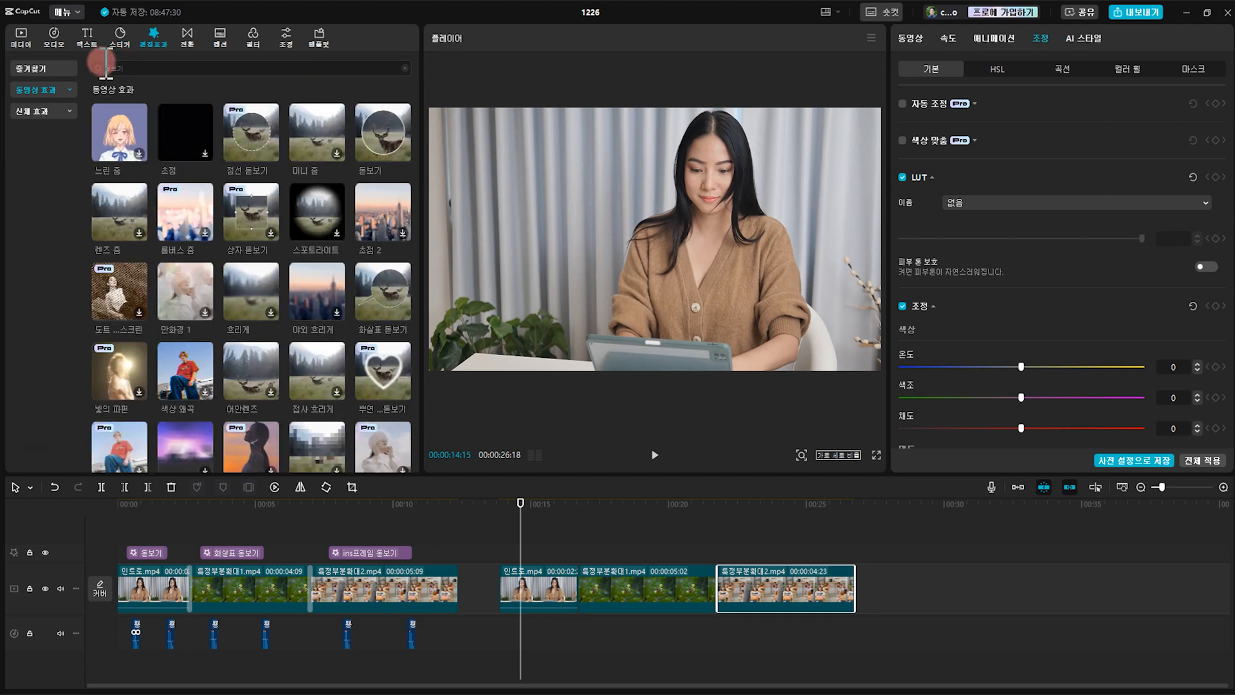
Step: Add the 돋보기 effect above the new intro clip and shorten it to end just before the clip does
mouse_move(386, 154)
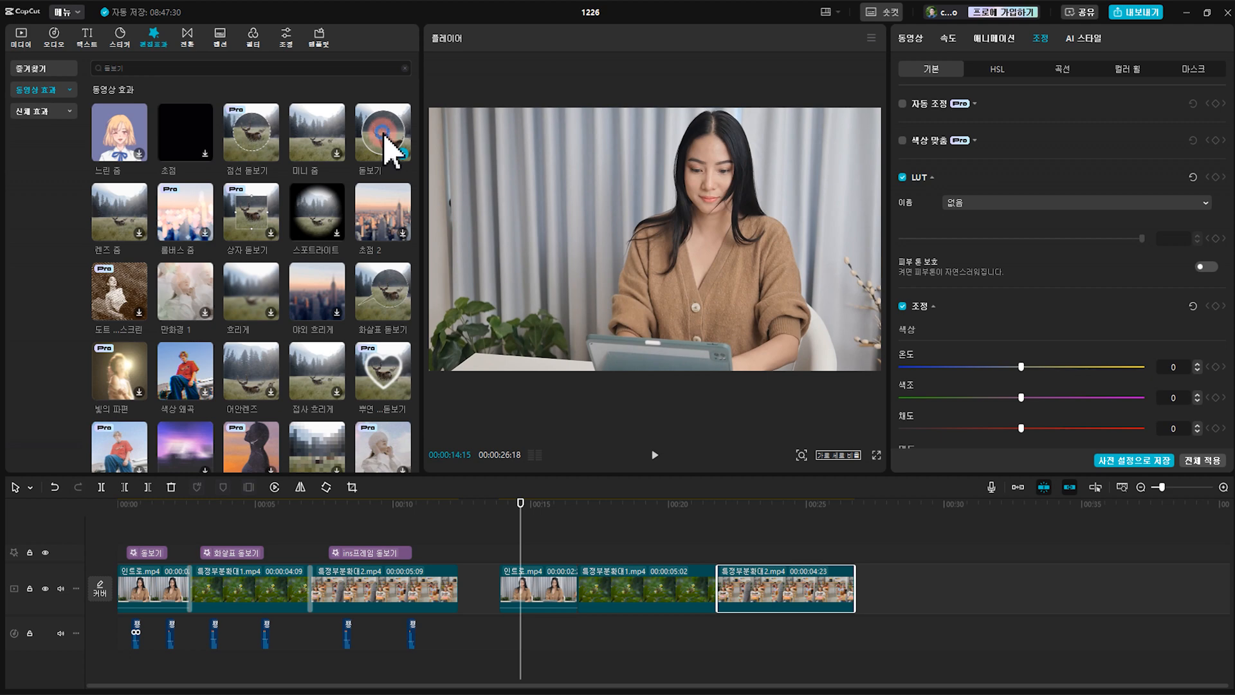
left_click_drag(385, 136, 513, 569)
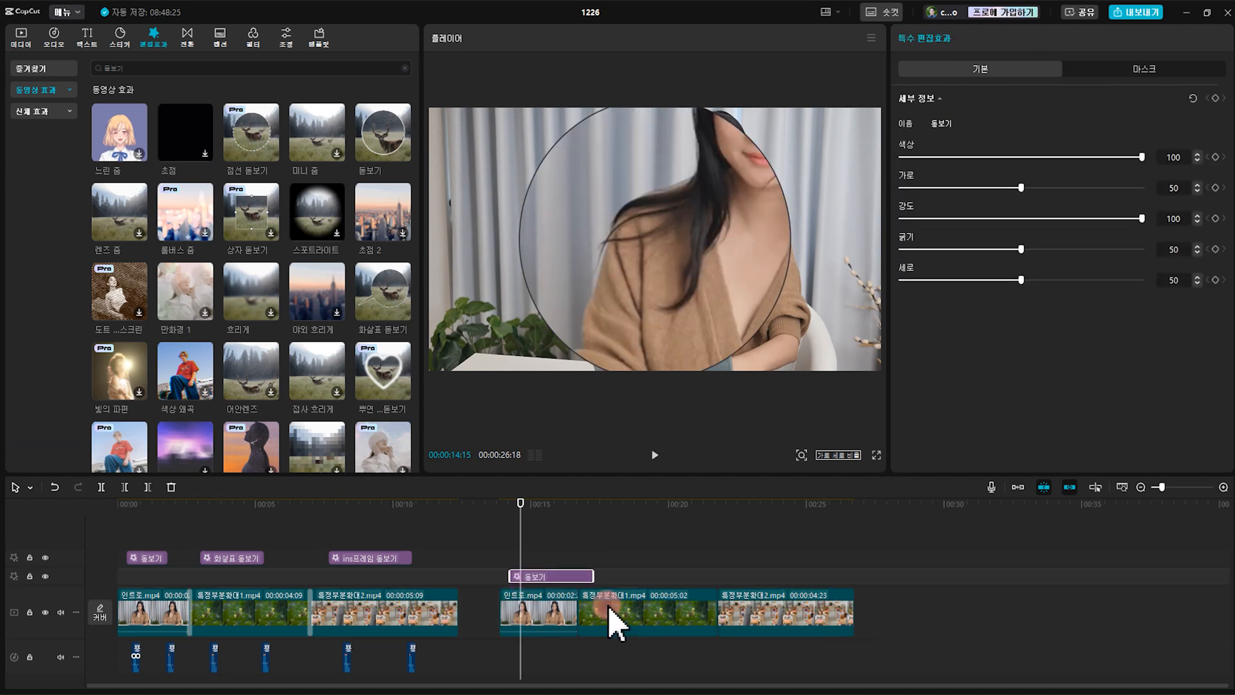
left_click_drag(580, 575, 560, 578)
Step: Fit the 돋보기 circle to the woman's face: 가로 62, 강도 57, 굵기 32 and 세로 67
left_click_drag(1021, 252, 967, 265)
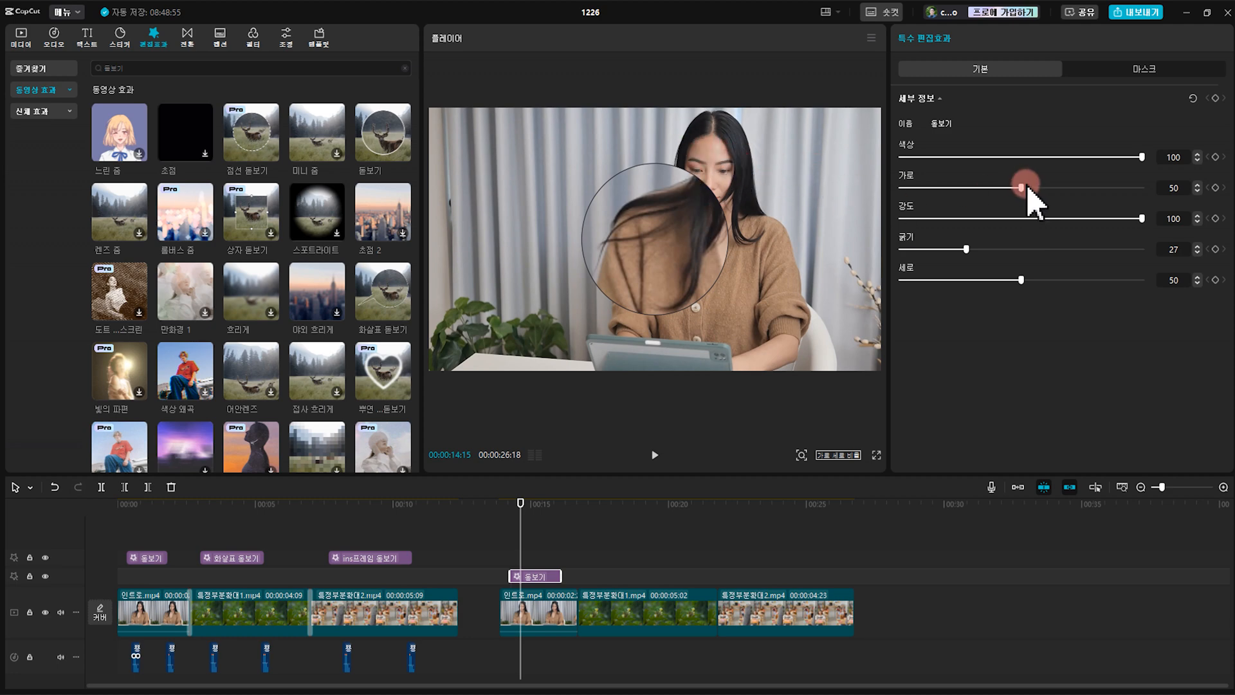
left_click_drag(1023, 185, 1054, 184)
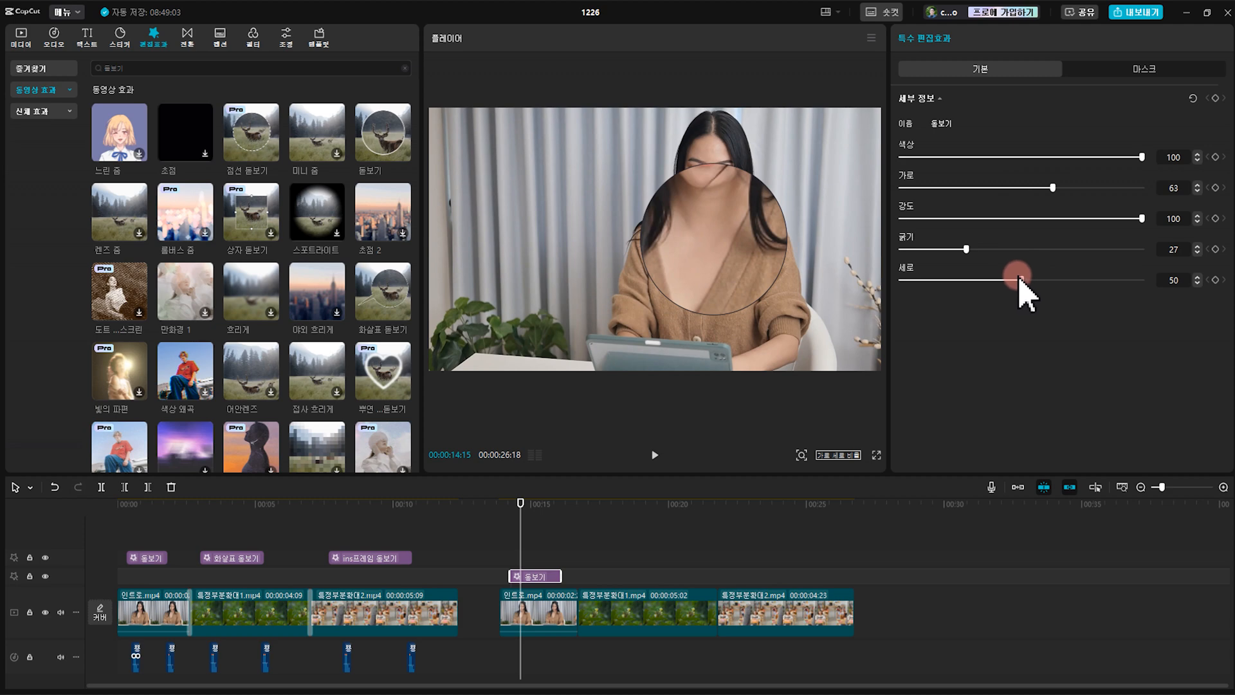
left_click_drag(1026, 282, 1066, 260)
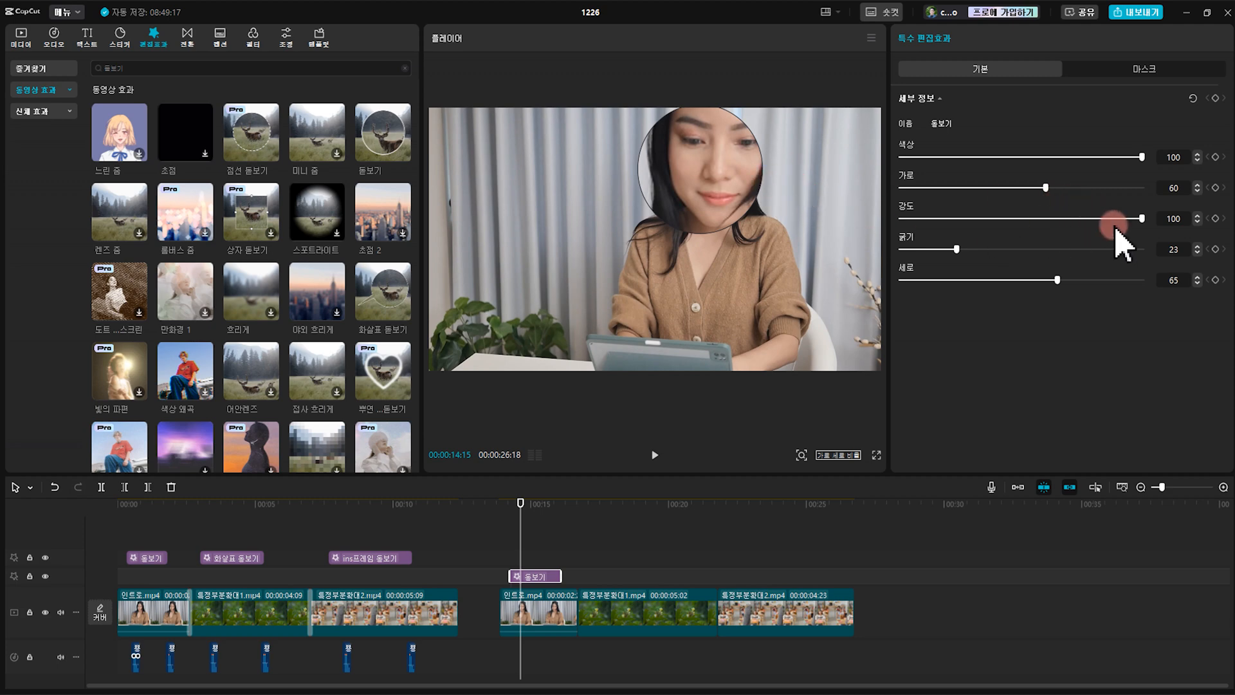
mouse_move(1142, 218)
left_mouse_down()
mouse_move(1017, 232)
mouse_move(1165, 218)
mouse_move(1094, 240)
mouse_move(1122, 229)
left_mouse_up()
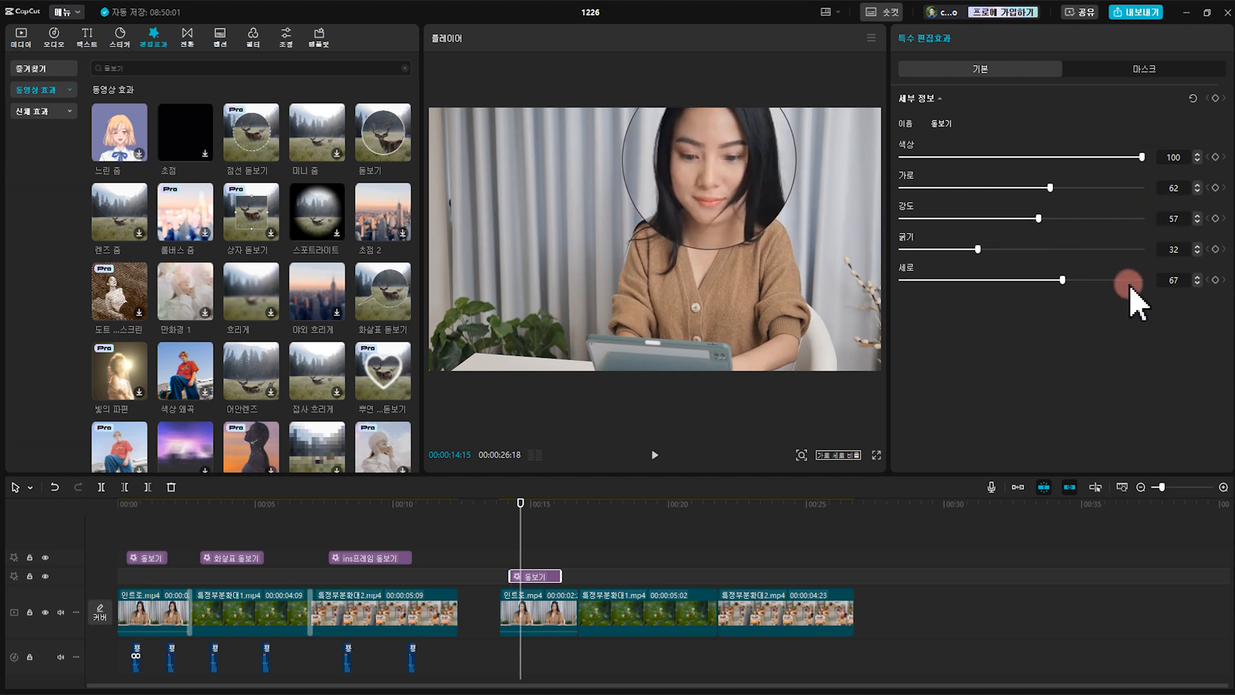
Step: Keyframe the 돋보기 effect's 굵기 at 00:00:14:21, and set a second keyframe of 0 at 00:00:14:17
left_click_drag(521, 503, 526, 524)
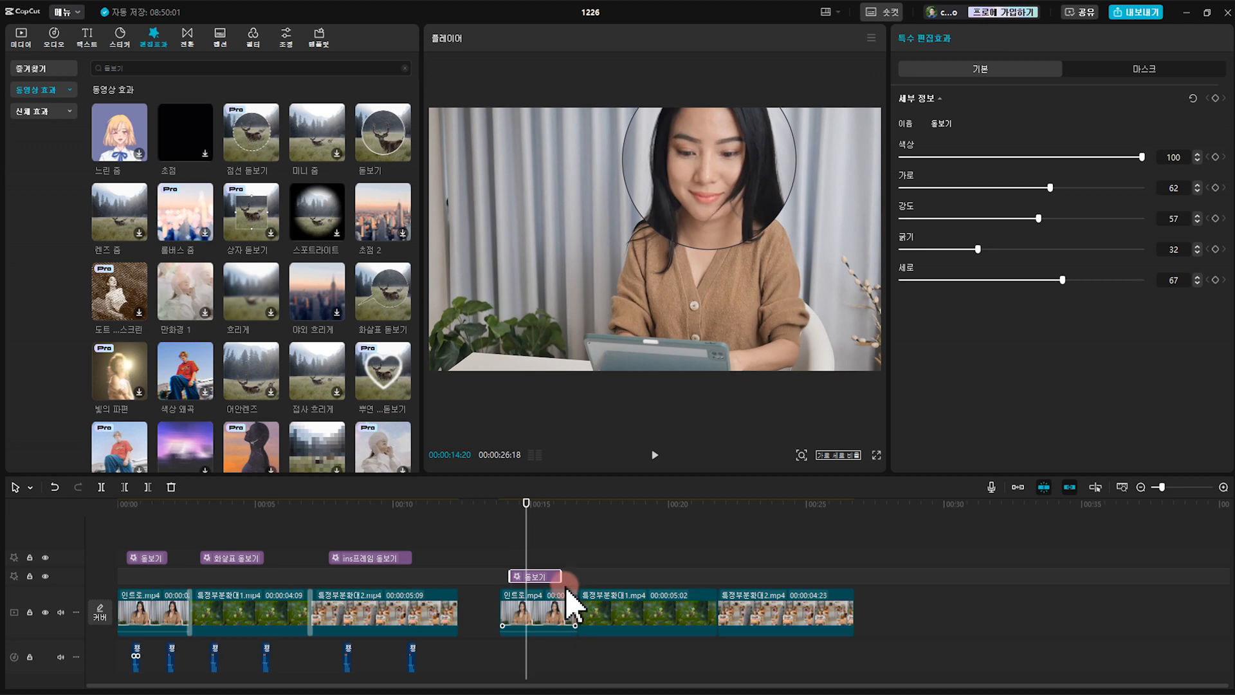
left_click(528, 510)
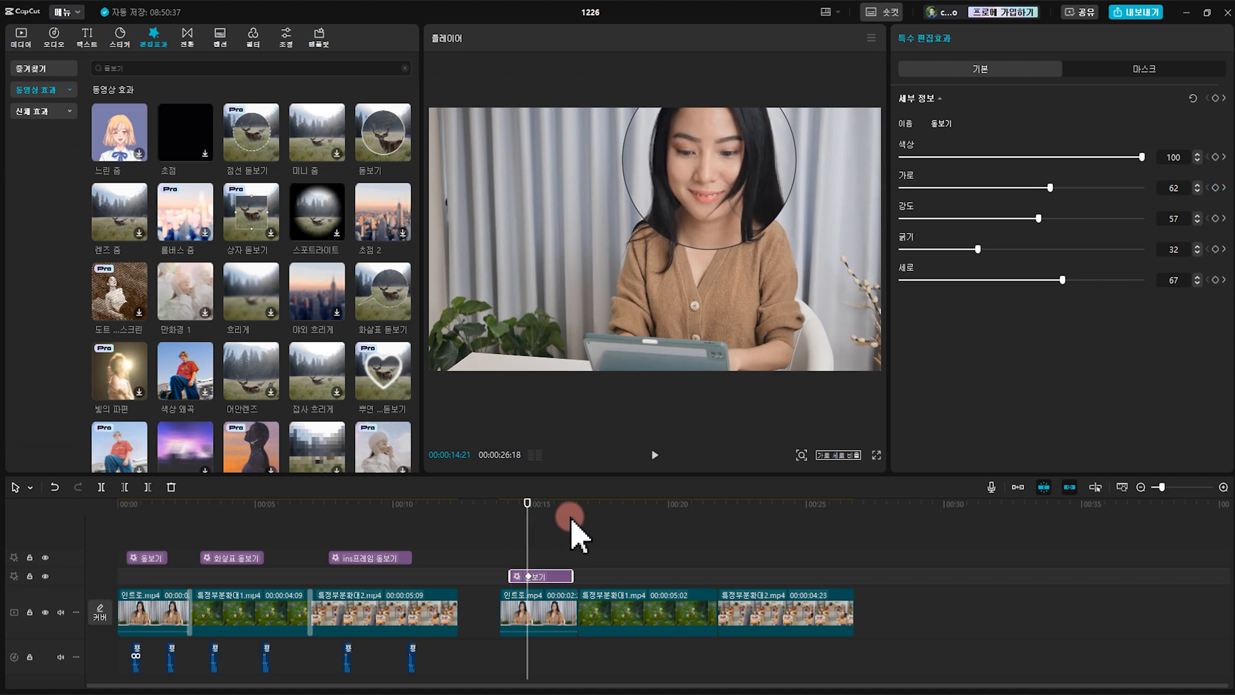
key("Left")
key("Left")
key("Left")
key("Left")
key("Left")
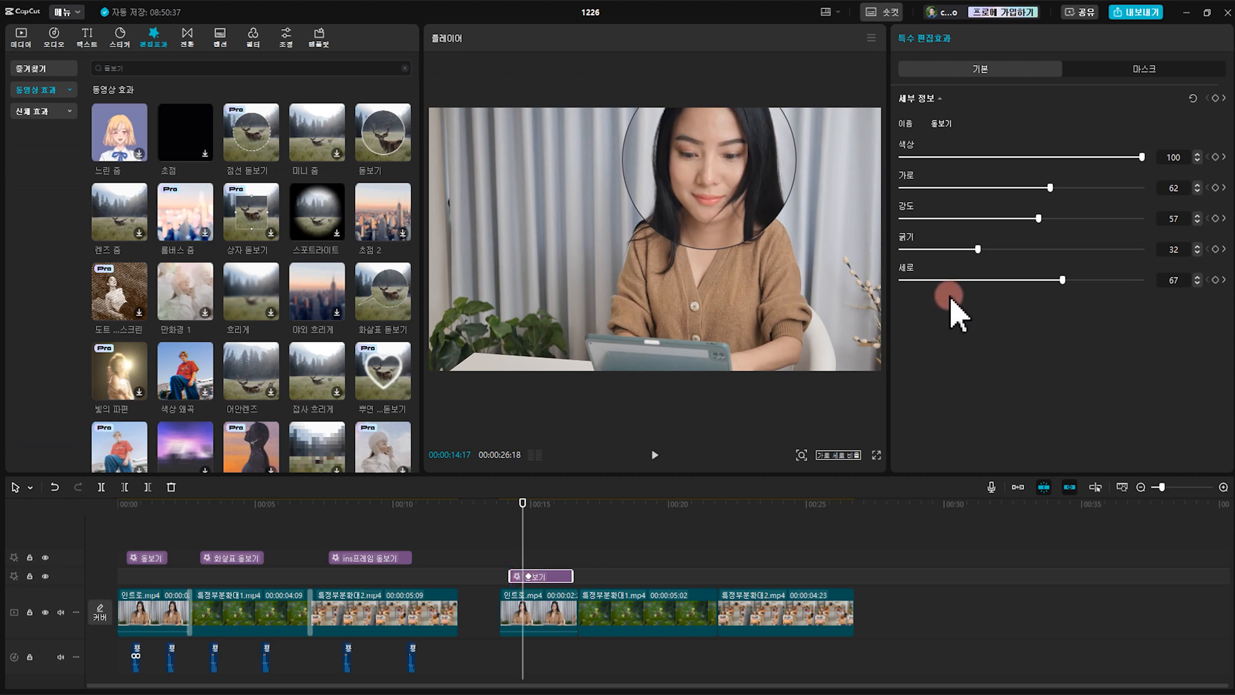
left_click_drag(977, 257, 899, 251)
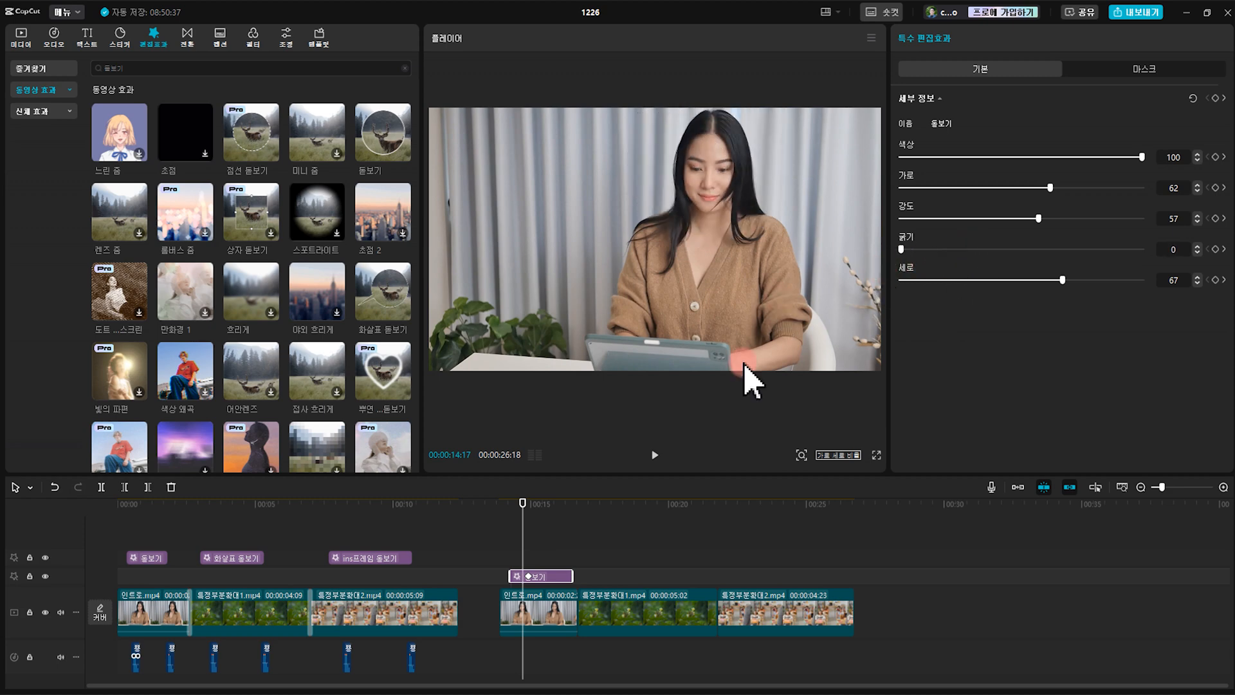
left_click(1215, 249)
Step: Shorten the 돋보기 effect to end just before the intro clip does, and play back the pop-in from 00:00:13:21
left_click(500, 507)
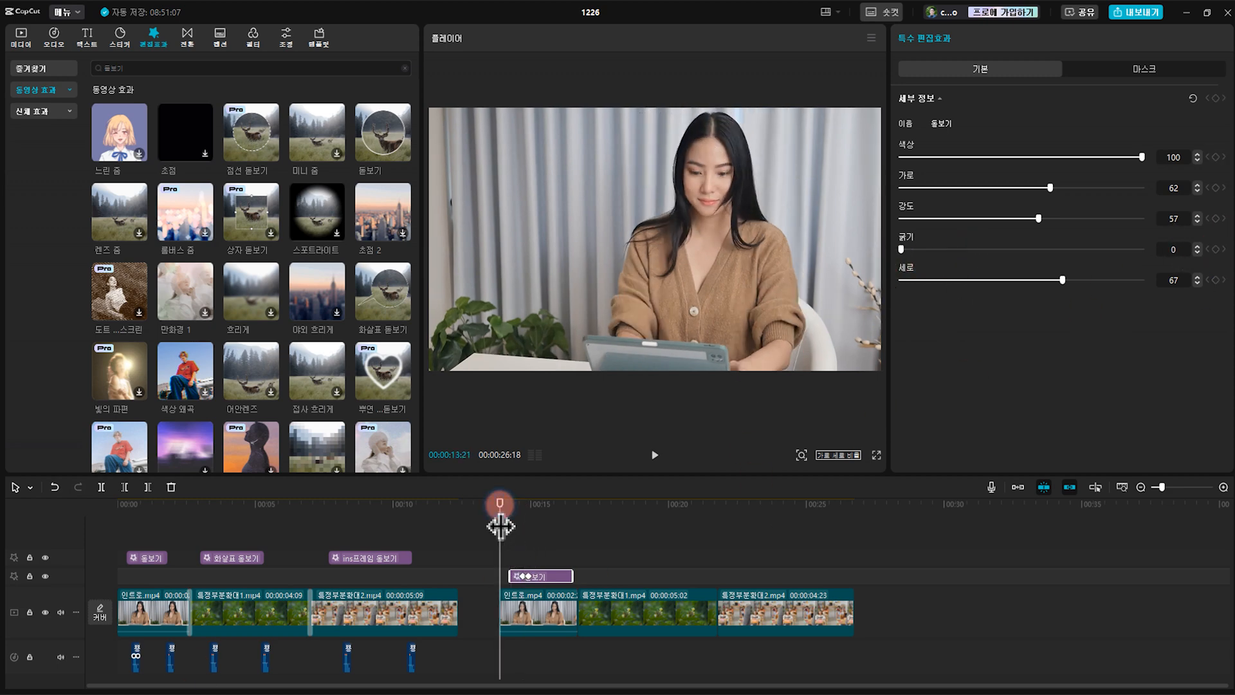
key("space")
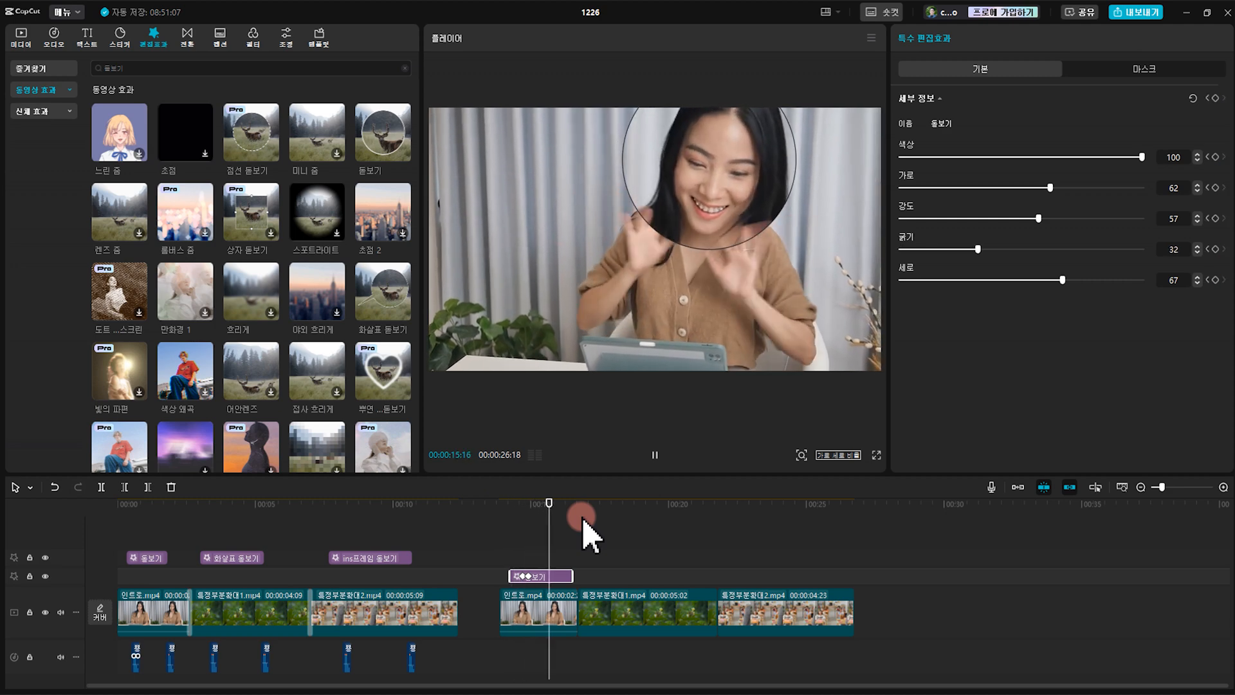
left_click(548, 577)
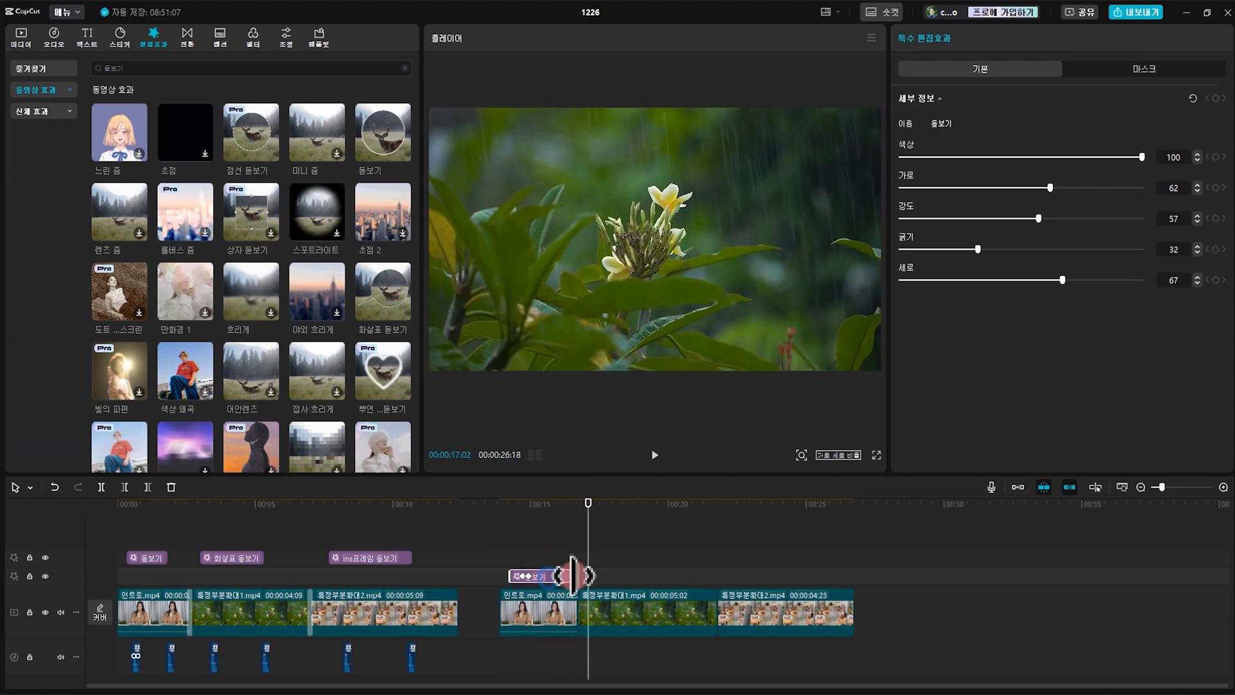
left_click_drag(574, 574, 549, 576)
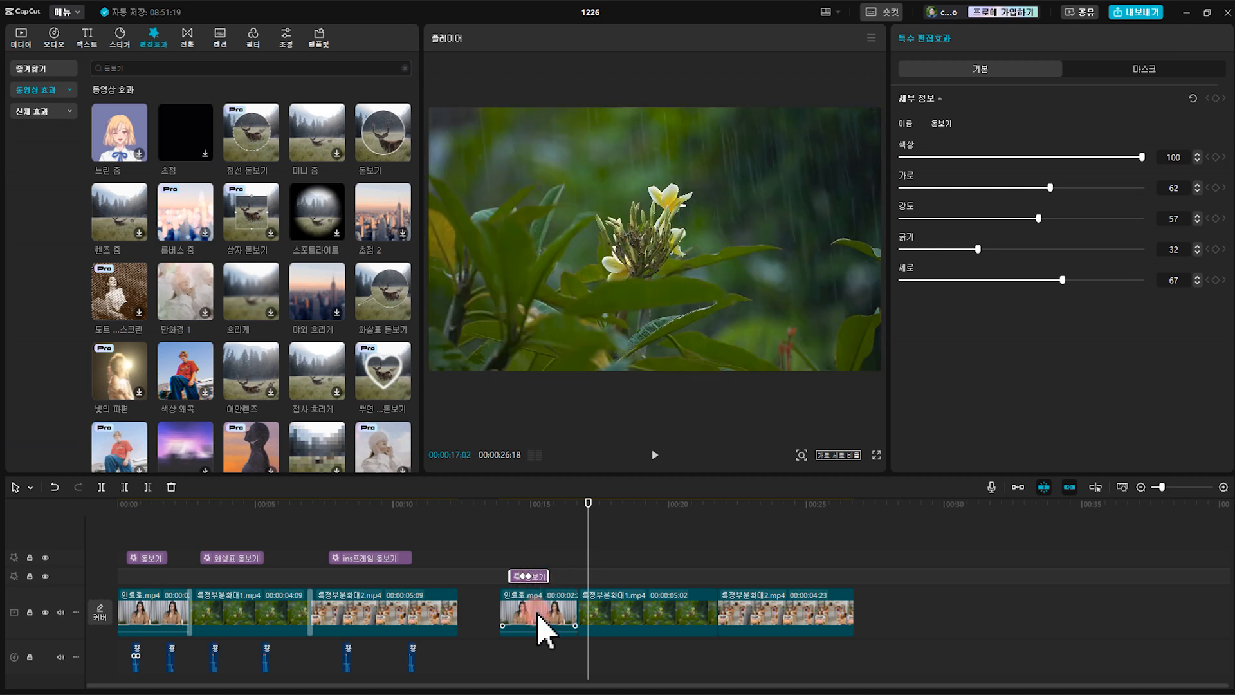
left_click(501, 508)
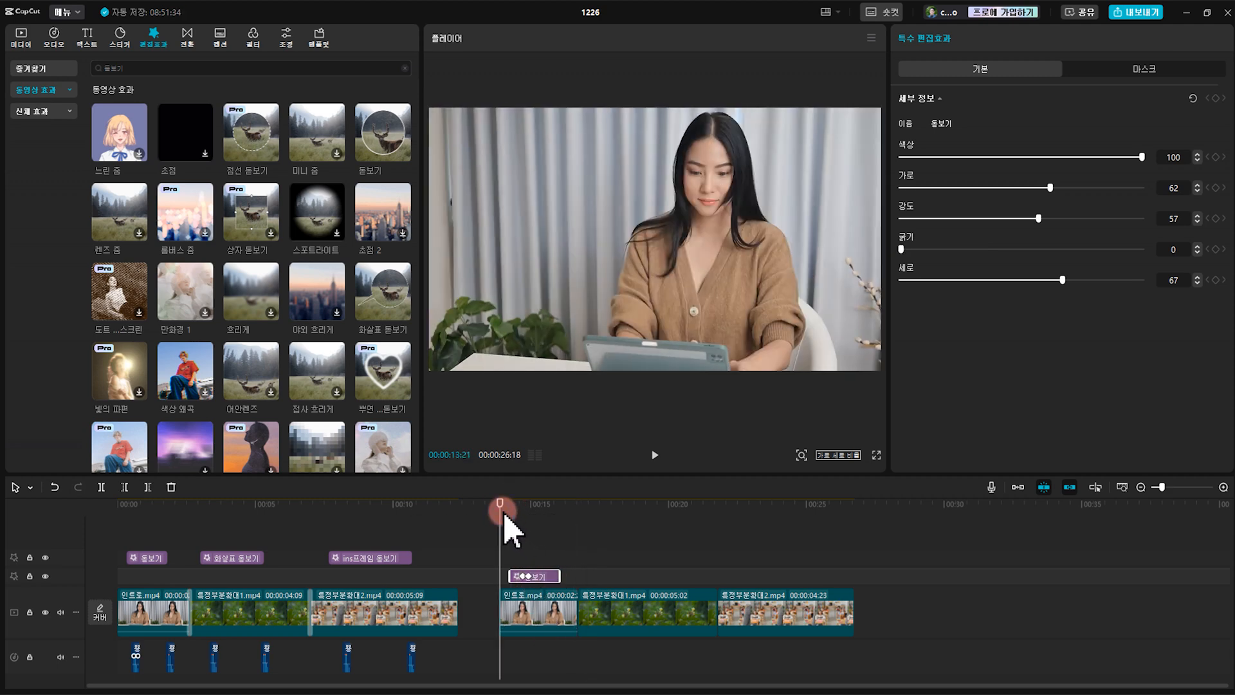
key("space")
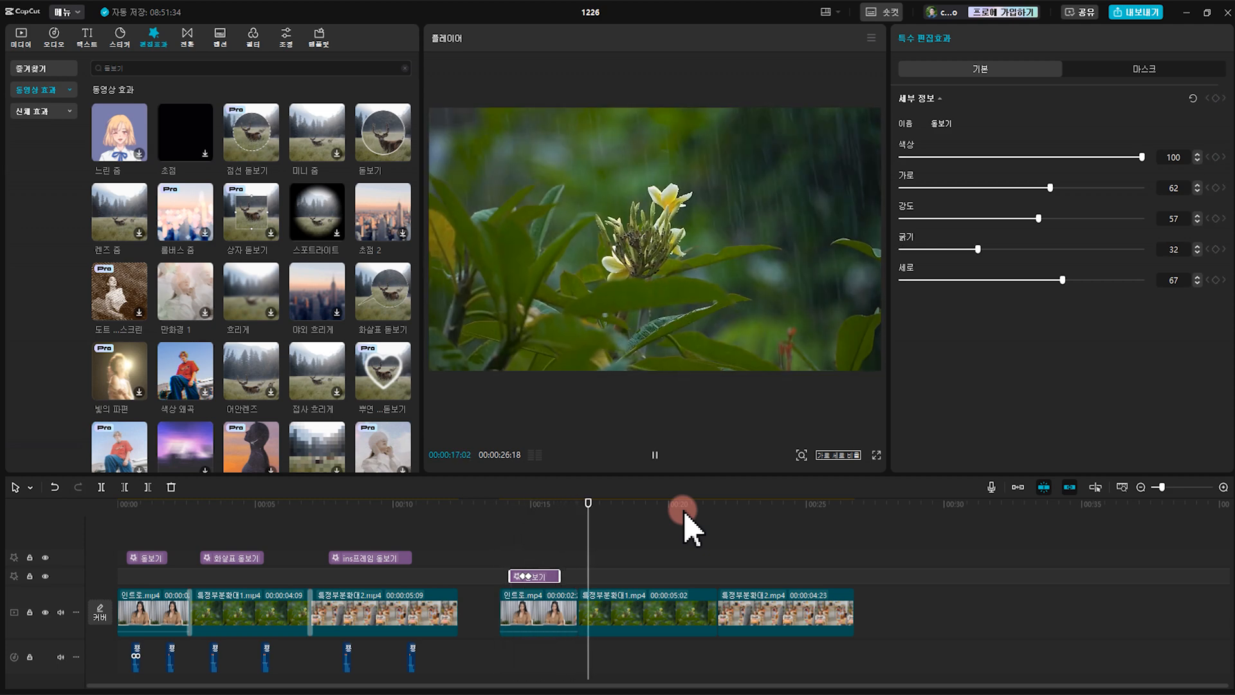
key("space")
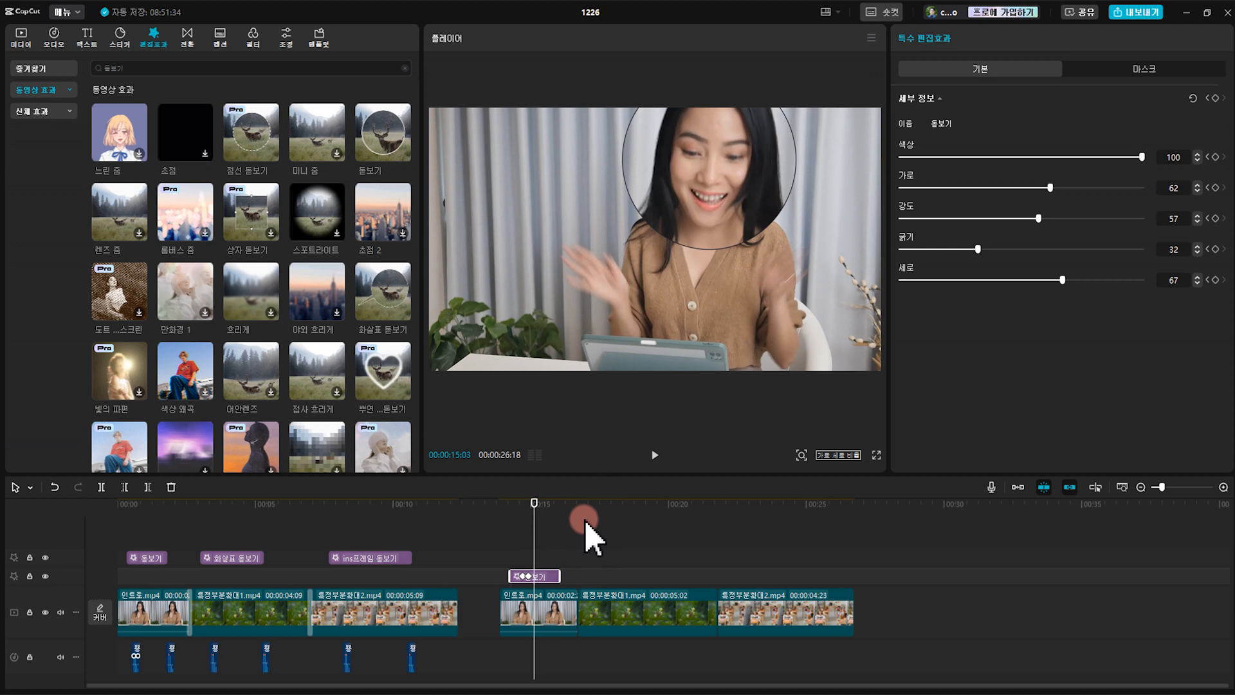
Step: Add the 화살표 돋보기 effect at 00:00:17:20 above the new plant clip and shorten its end slightly
left_click_drag(534, 515, 609, 504)
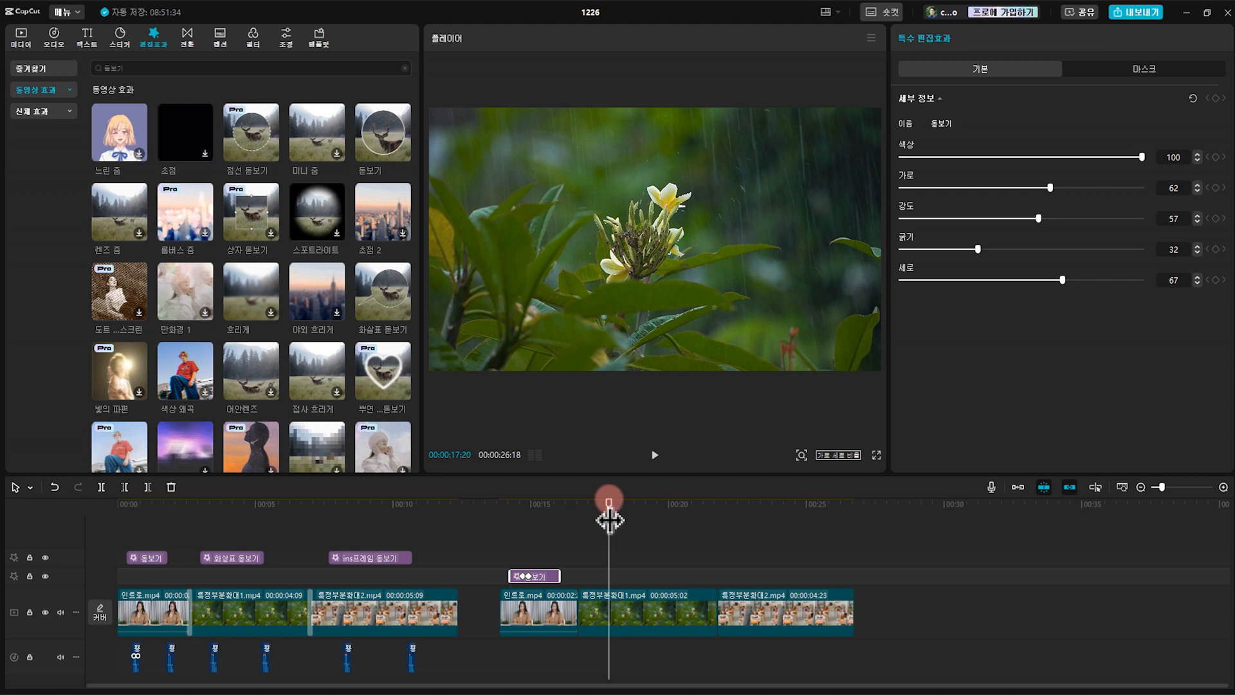
left_click(381, 291)
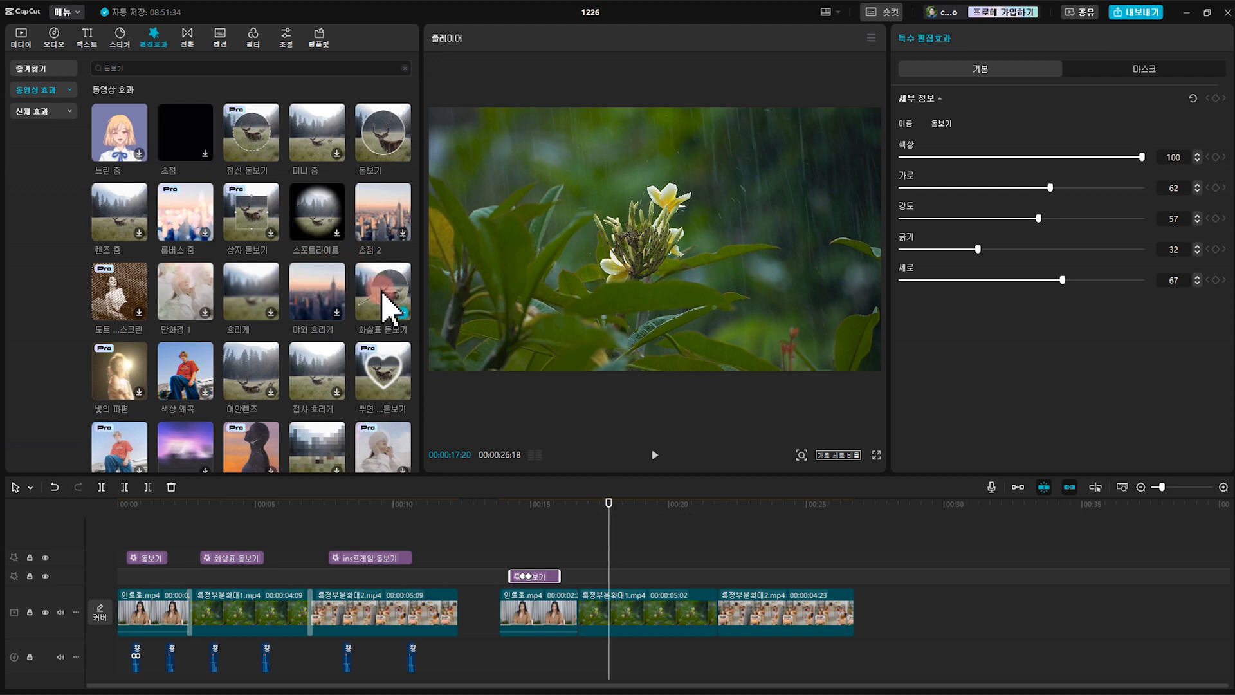
left_click_drag(386, 293, 611, 582)
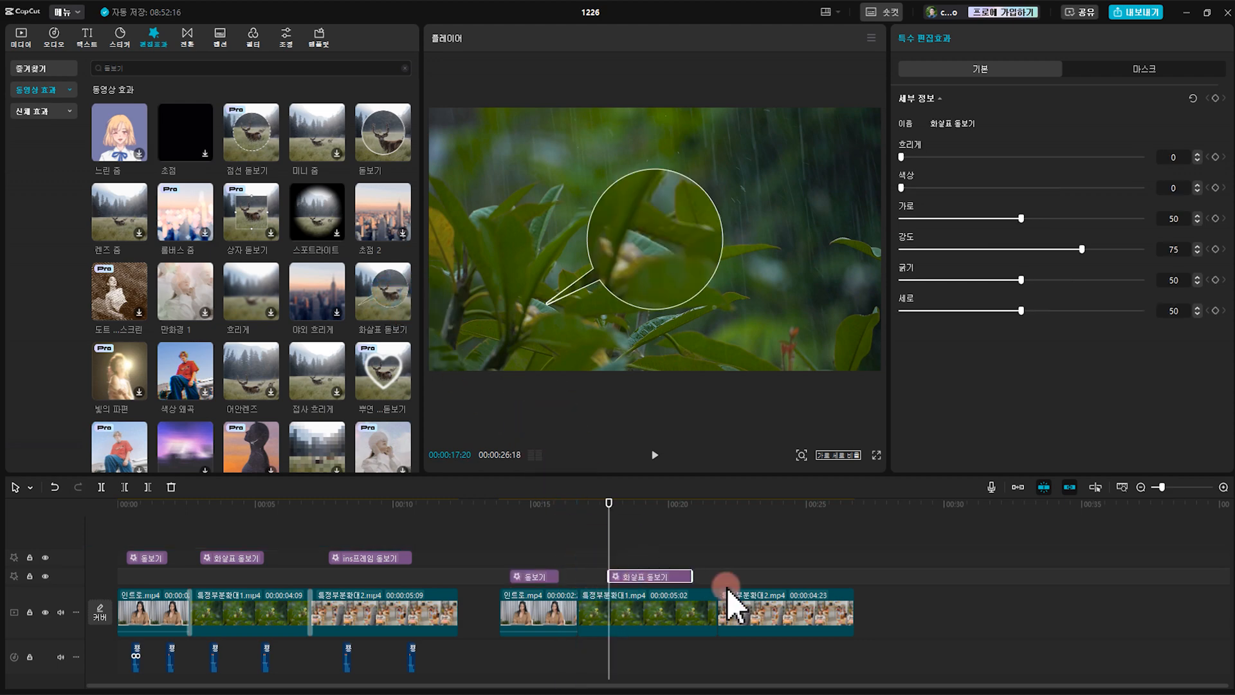
left_click_drag(692, 577, 677, 579)
Step: Adjust the 화살표 돋보기 effect to magnify the flower: 가로 68, 강도 26, 굵기 44 and 세로 70
mouse_move(1021, 219)
left_mouse_down()
mouse_move(1089, 217)
mouse_move(1015, 219)
mouse_move(1029, 219)
left_mouse_up()
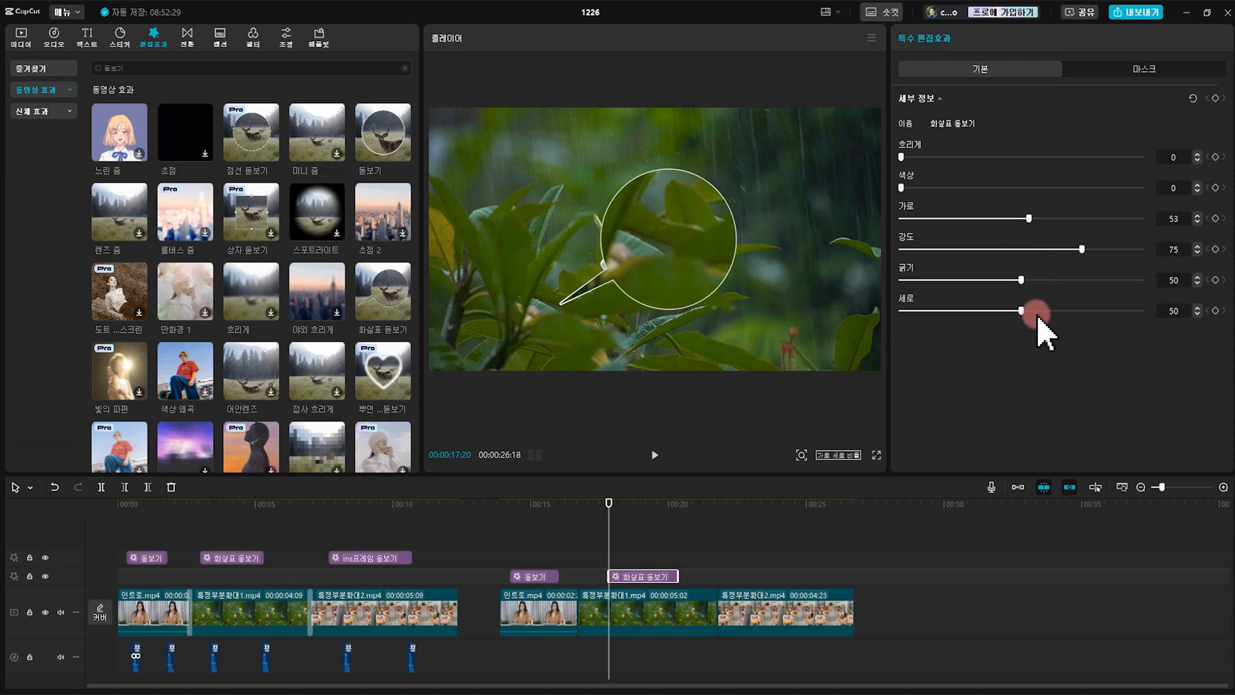
left_click_drag(1023, 312, 1115, 311)
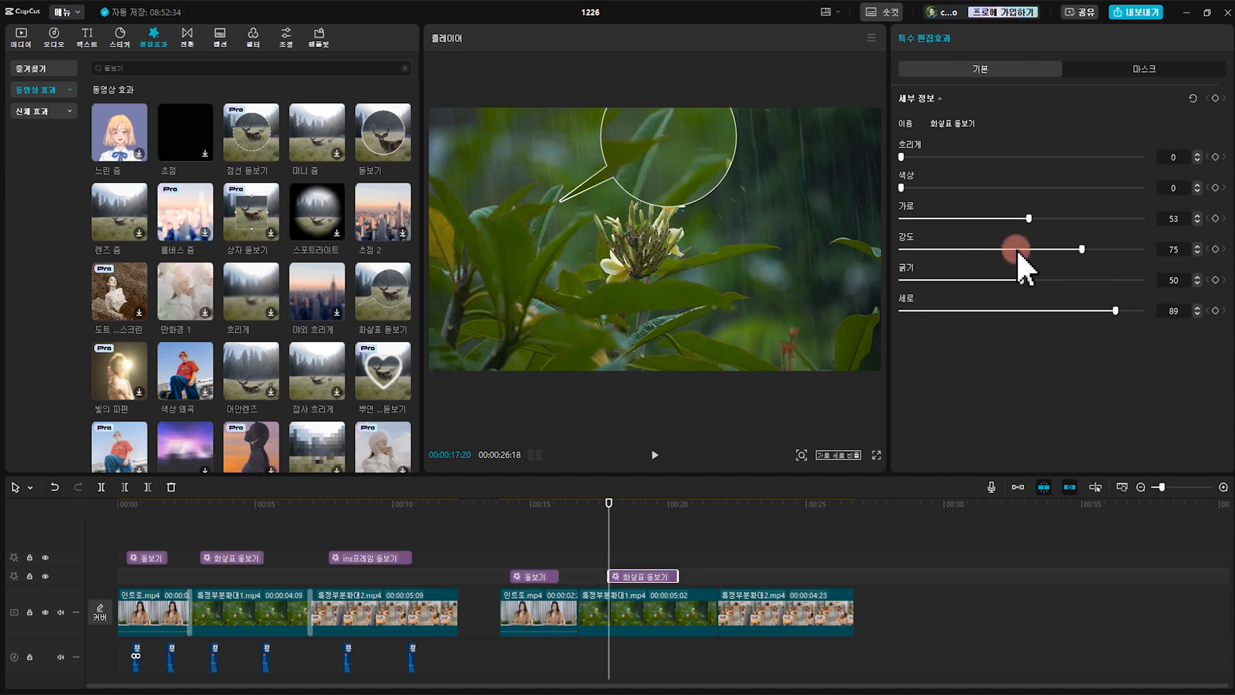
mouse_move(1020, 281)
left_mouse_down()
mouse_move(982, 281)
mouse_move(1006, 281)
left_mouse_up()
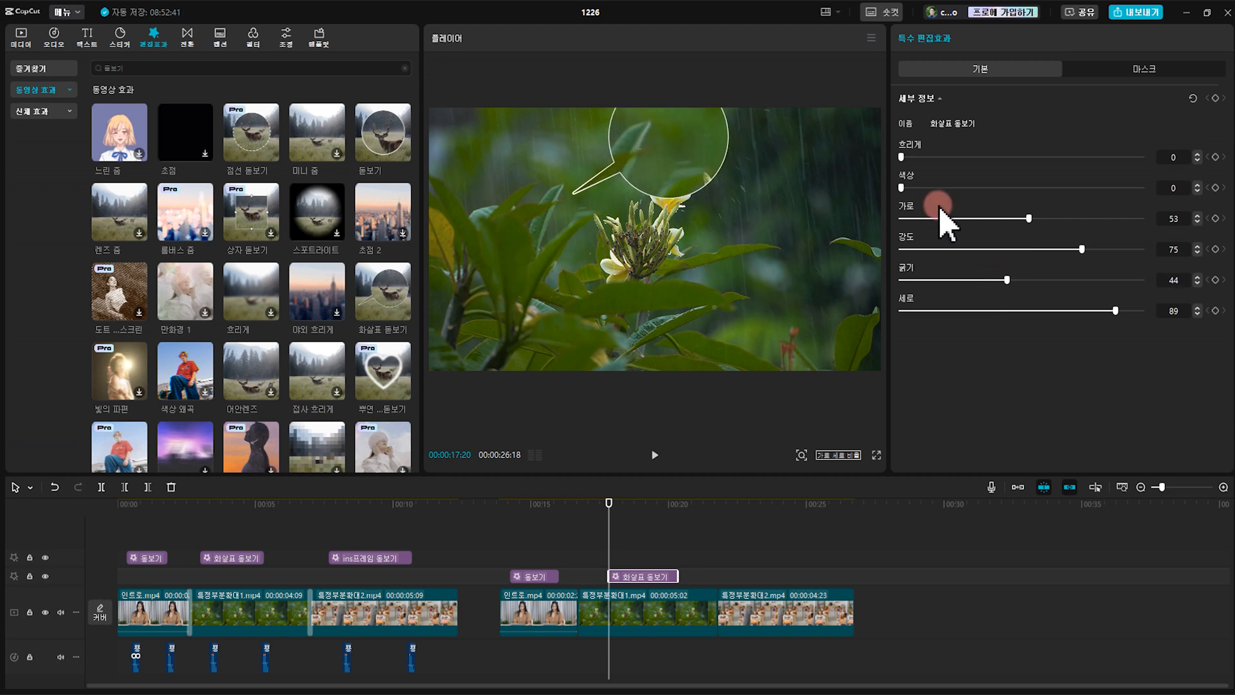
left_click_drag(1085, 248, 962, 269)
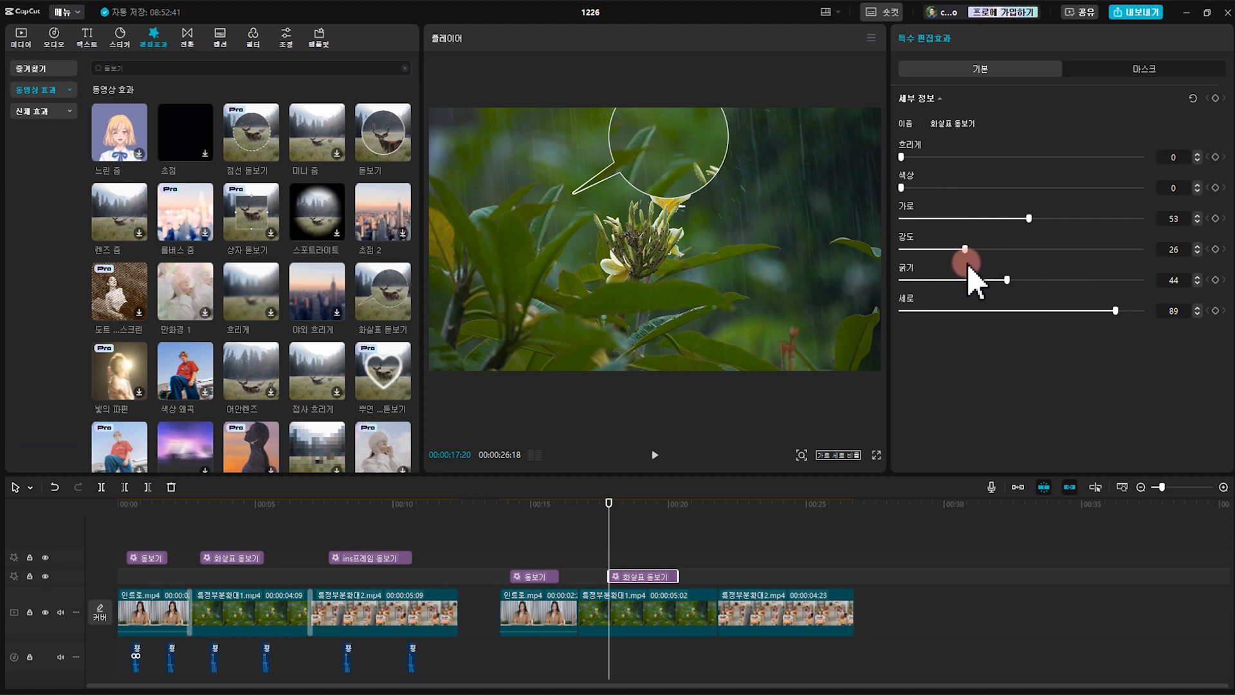
mouse_move(1033, 219)
left_mouse_down()
mouse_move(1003, 219)
mouse_move(1021, 218)
left_mouse_up()
left_click_drag(1100, 309, 1019, 312)
left_click_drag(1020, 218, 1065, 218)
left_click_drag(1021, 311, 1070, 311)
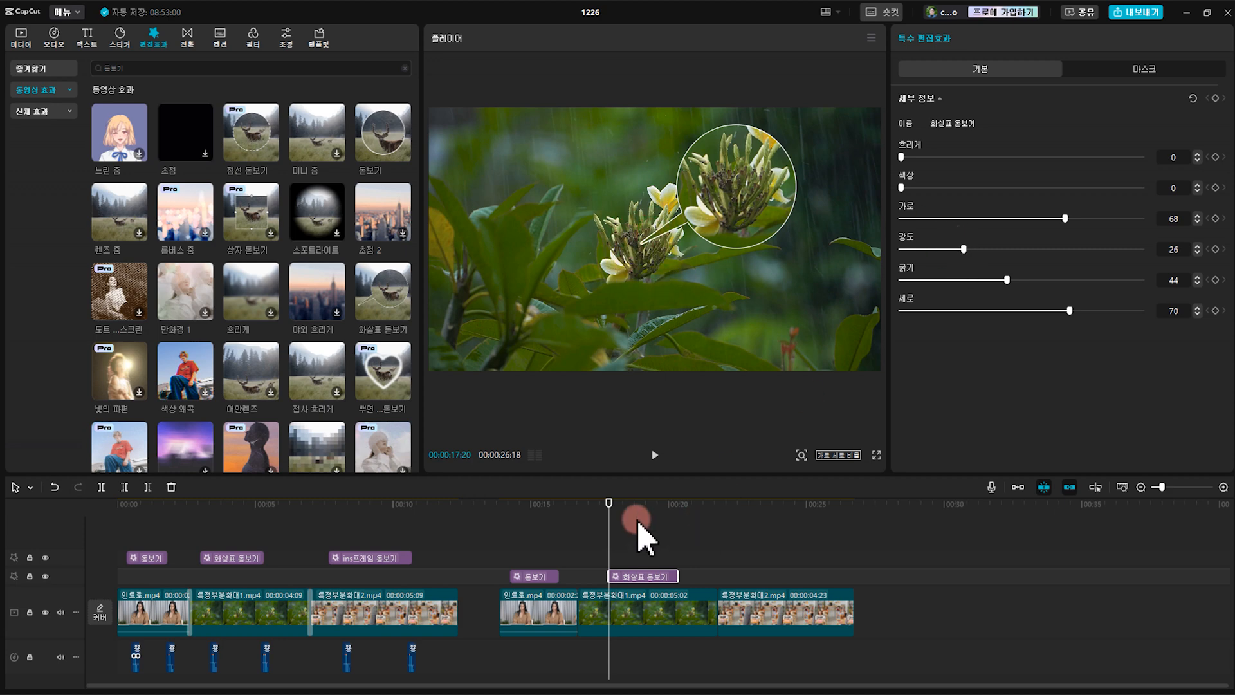
Step: Keyframe the 화살표 돋보기 effect's 굵기 at 00:00:18:11, add a lower 굵기 keyframe at 00:00:18:07, and play the animation
left_click_drag(634, 500, 629, 499)
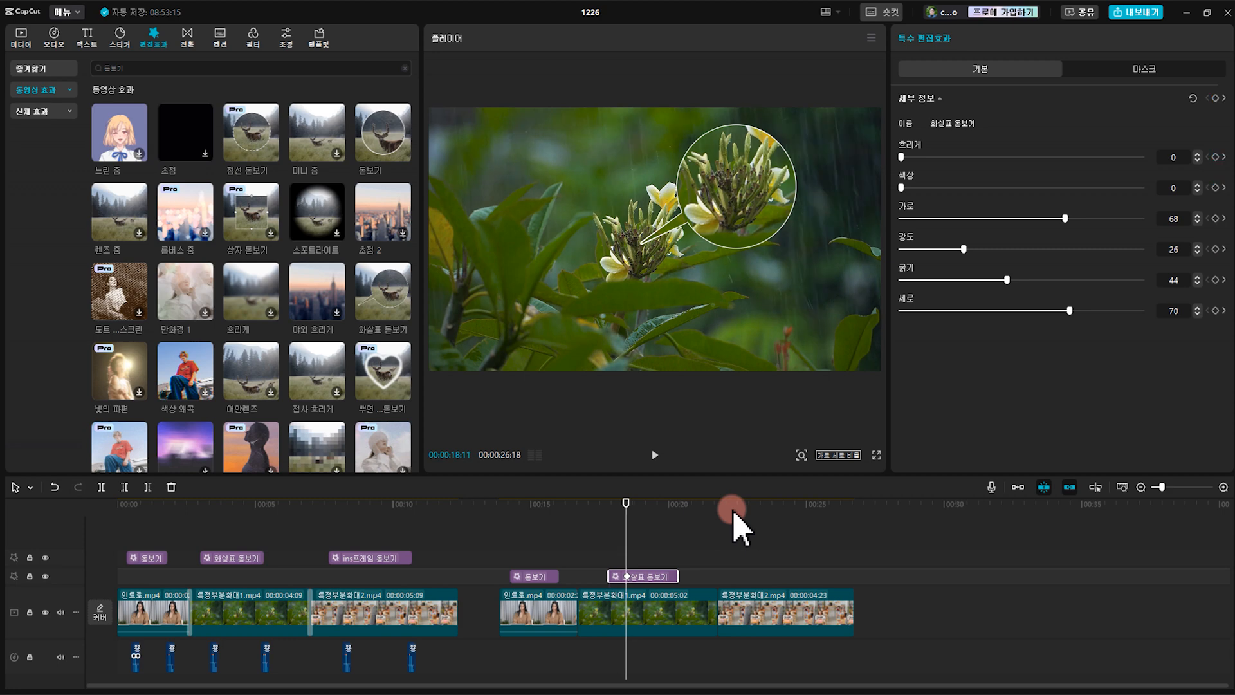
key("Left")
key("Left")
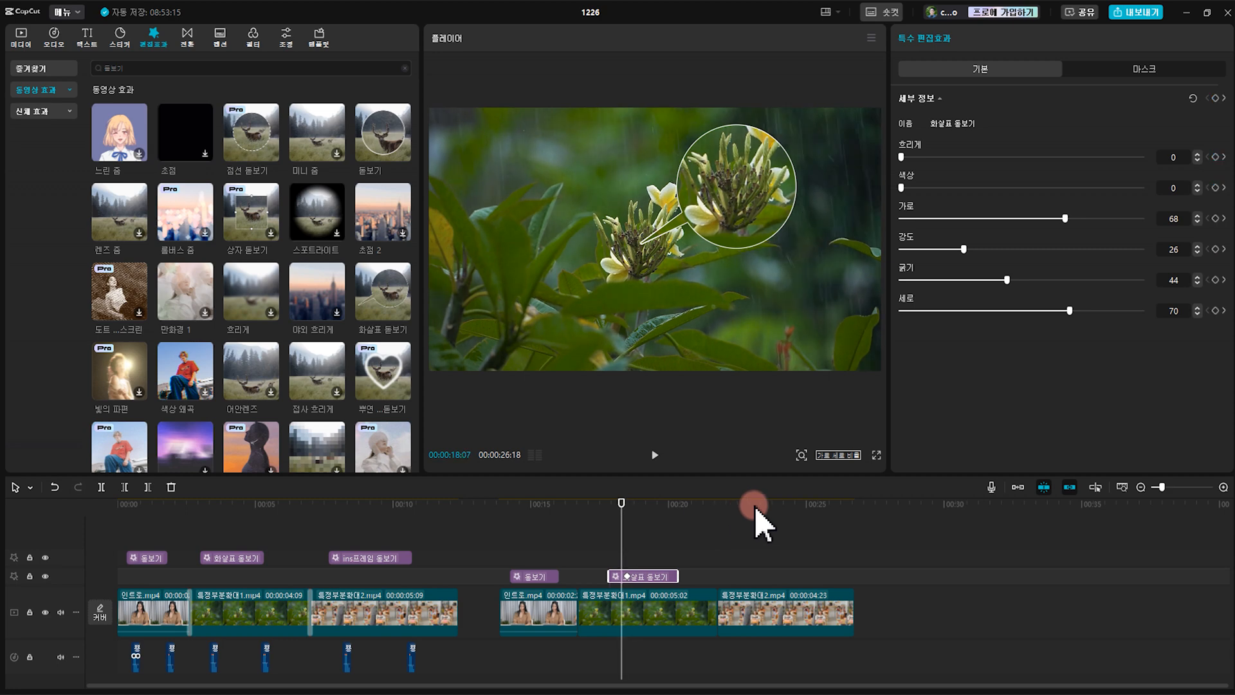
left_click_drag(957, 283, 603, 499)
key("space")
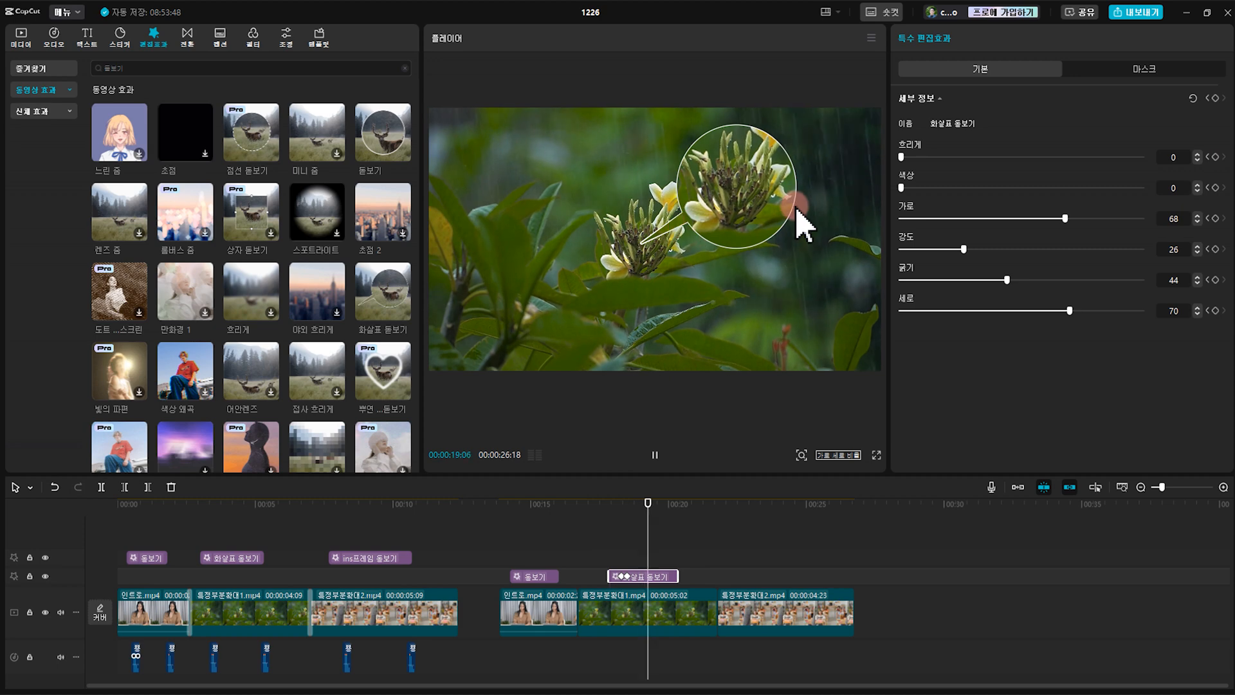
Step: Search the effects for 프레임돋보기 and add ins프레임 돋보기 above the last classroom clip from 00:00:22:21
left_click(416, 555)
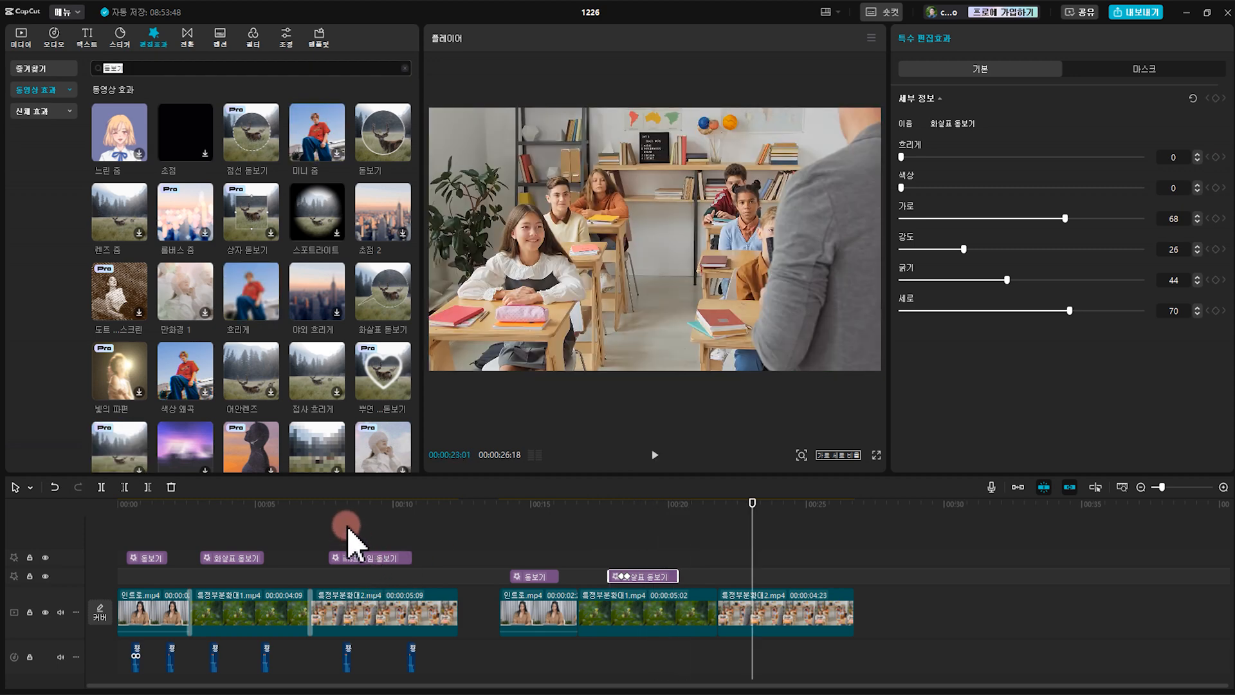
left_click_drag(337, 511, 432, 511)
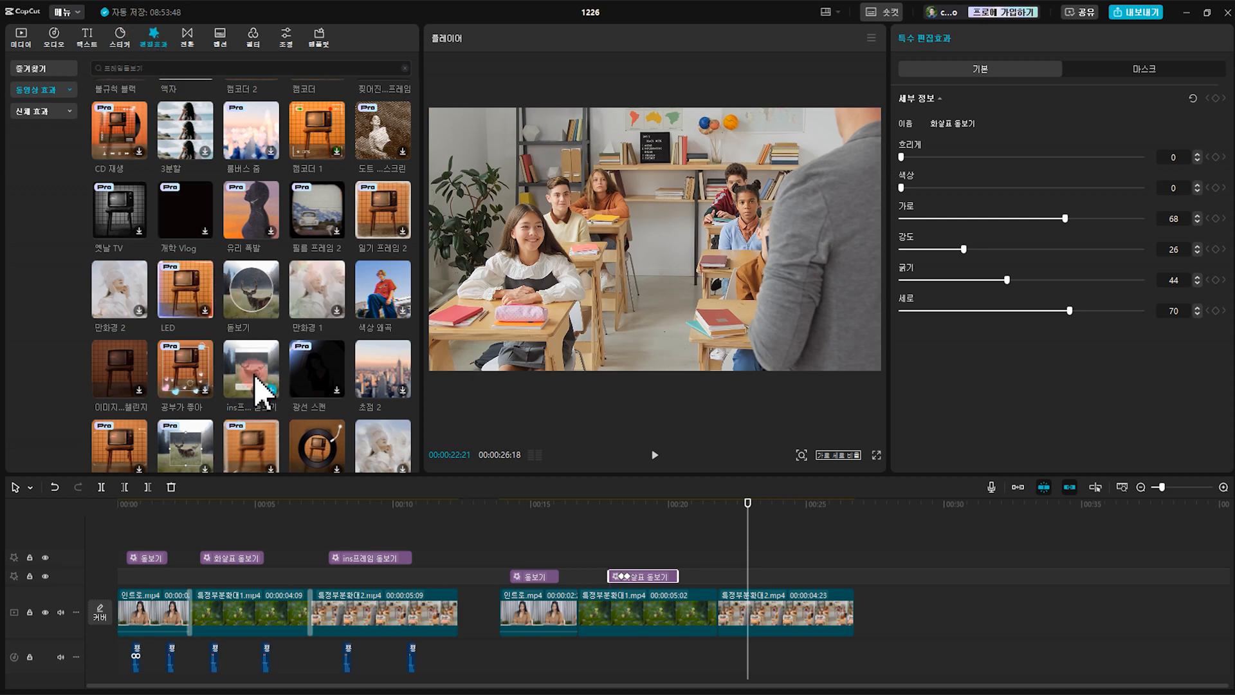
left_click_drag(260, 386, 772, 594)
Step: Move the earlier magnifier effects so that all of them share one effect track above their respective clips
left_click_drag(513, 535, 643, 596)
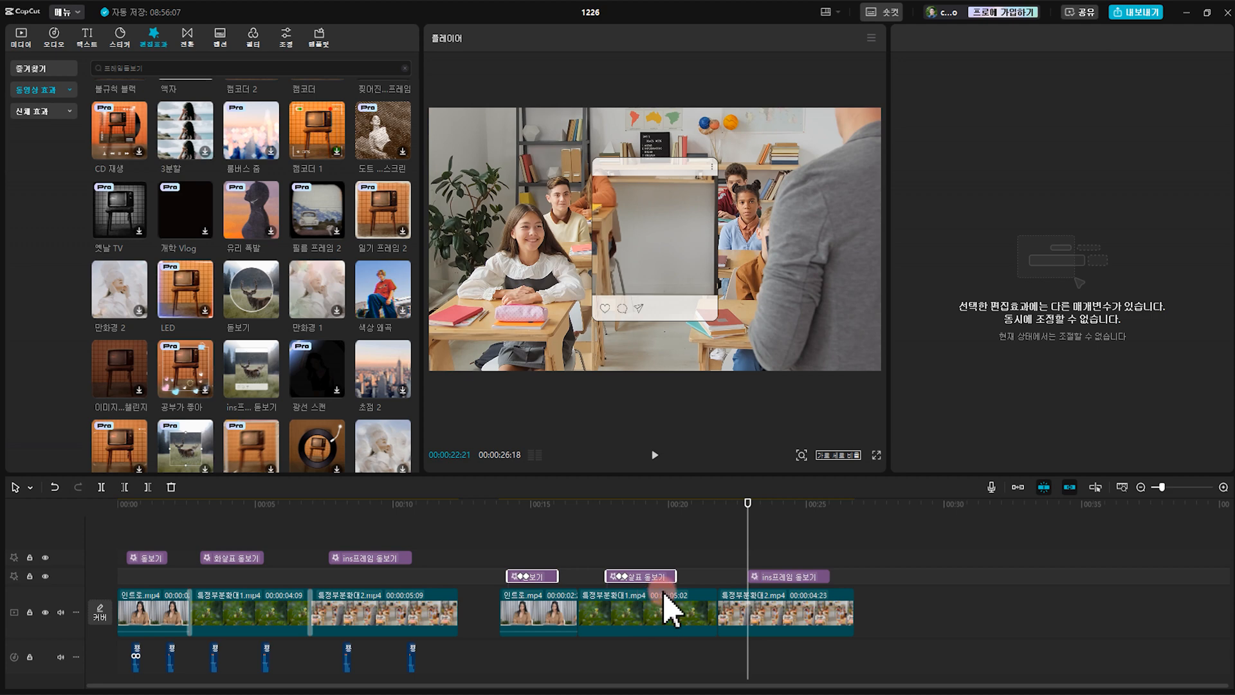
left_click_drag(455, 514, 129, 566)
left_click_drag(400, 559, 428, 558)
Step: Frame the seated girl with the new ins프레임 돋보기 effect (가로 23, 강도 78, 굵기 57) and keyframe its settings at 00:00:23:16
left_click(769, 505)
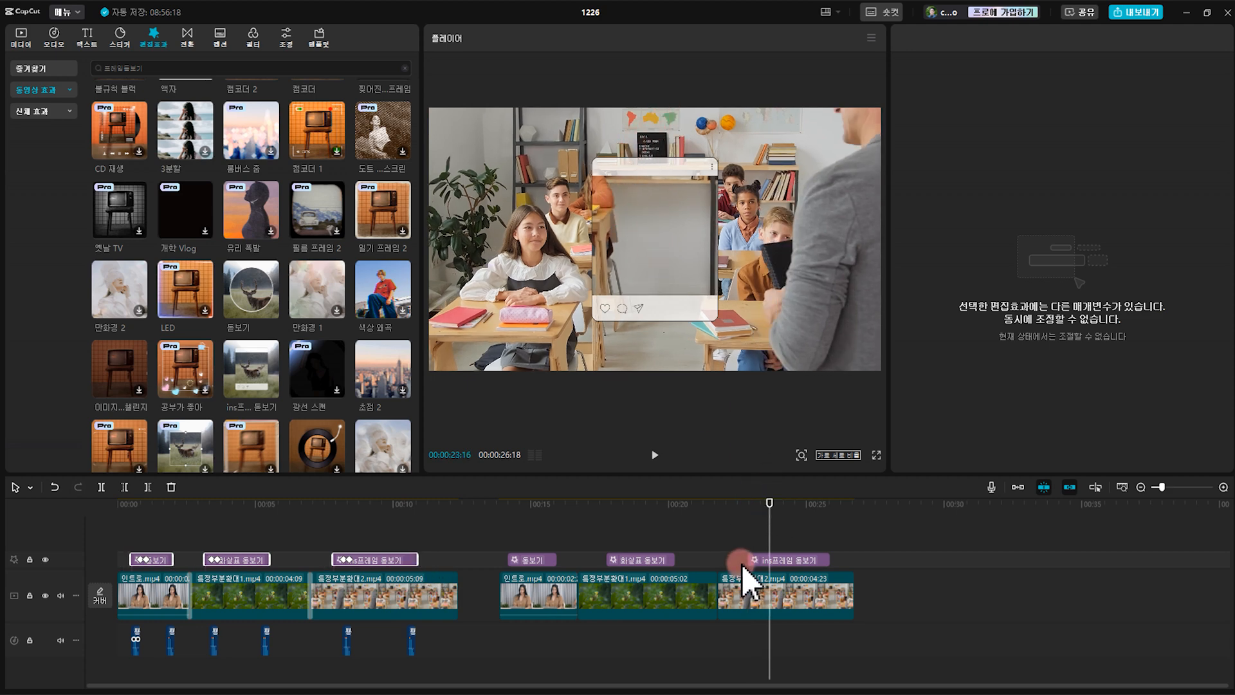
left_click(799, 560)
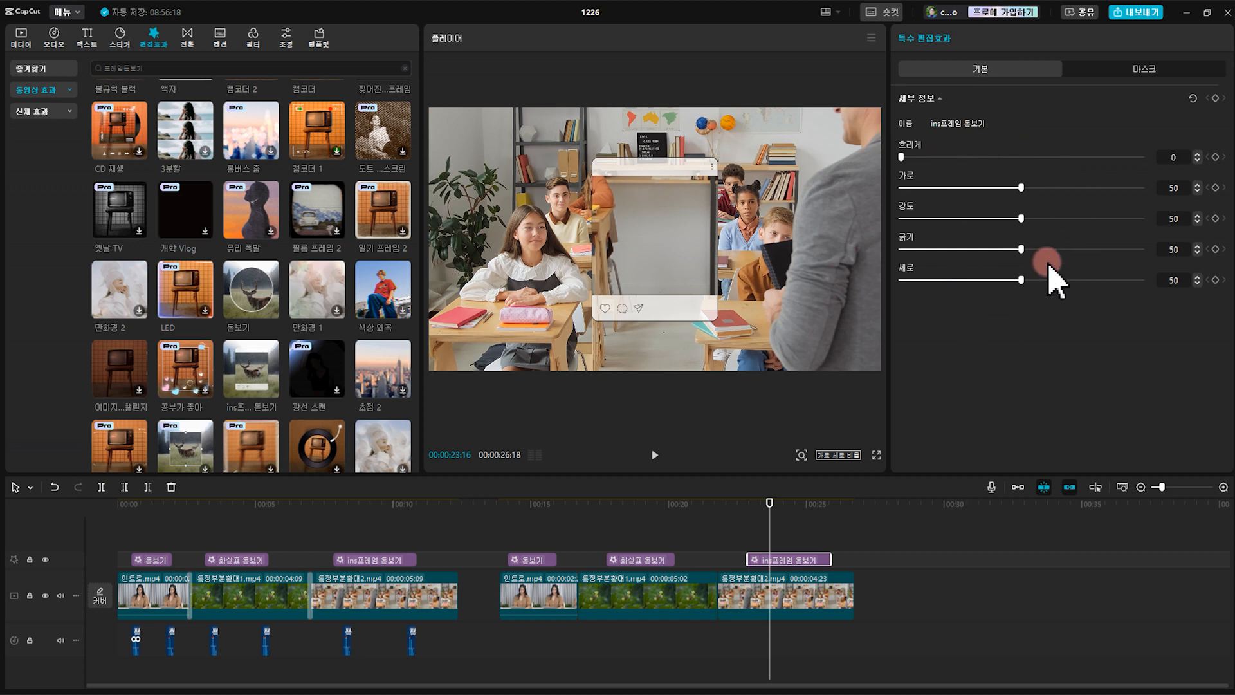
left_click_drag(1030, 189, 957, 190)
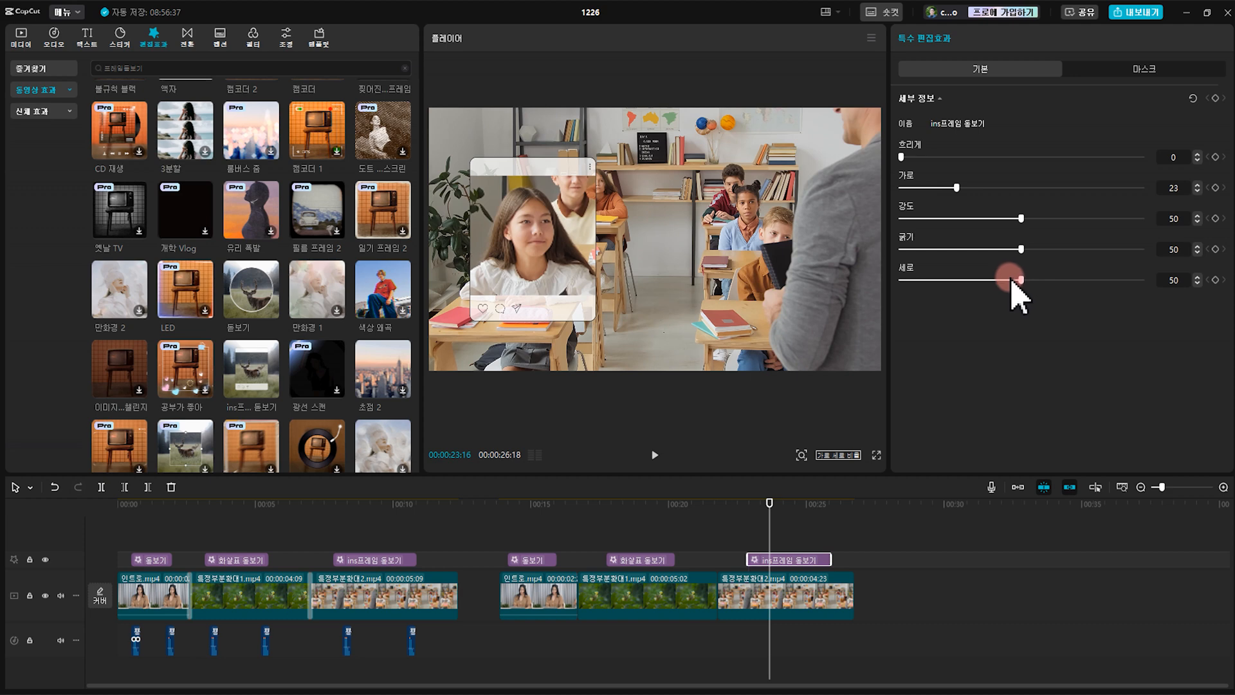
left_click_drag(1020, 278, 1087, 219)
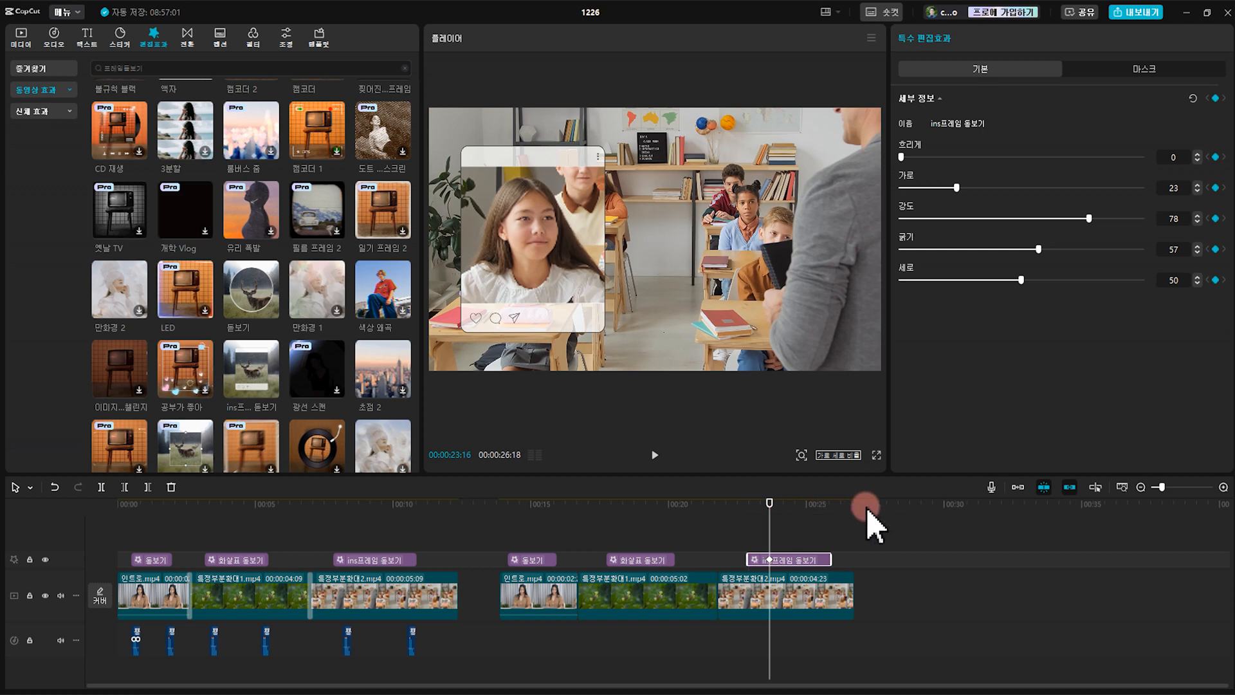
Step: Add a 굵기 keyframe of 0 to the ins프레임 돋보기 effect at 00:00:23:11 and play the pop-in animation
key("Left")
key("Left")
key("Left")
key("Left")
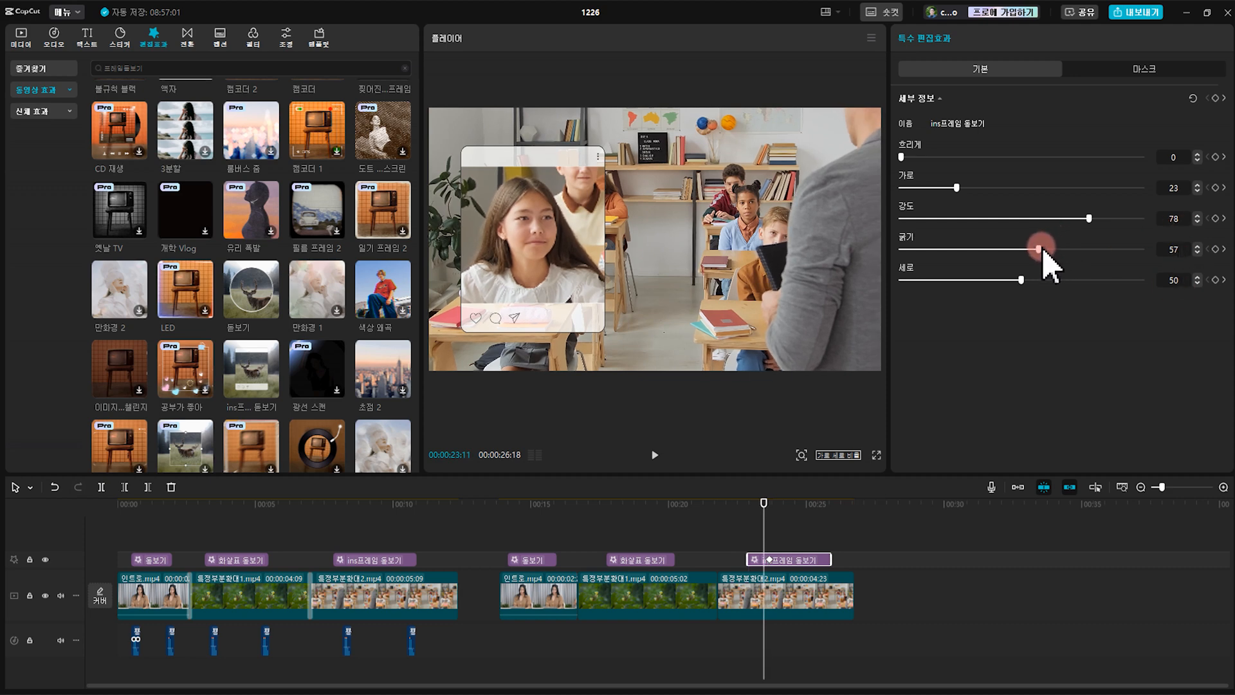
left_click_drag(1038, 250, 894, 253)
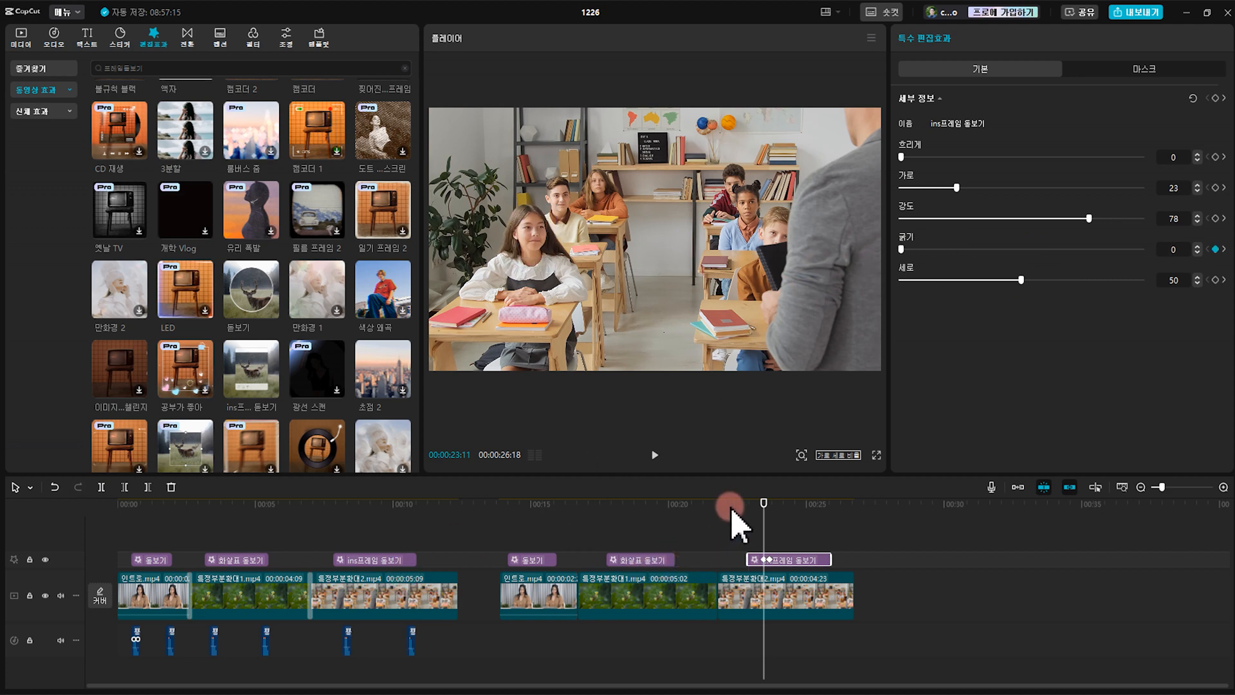
key("space")
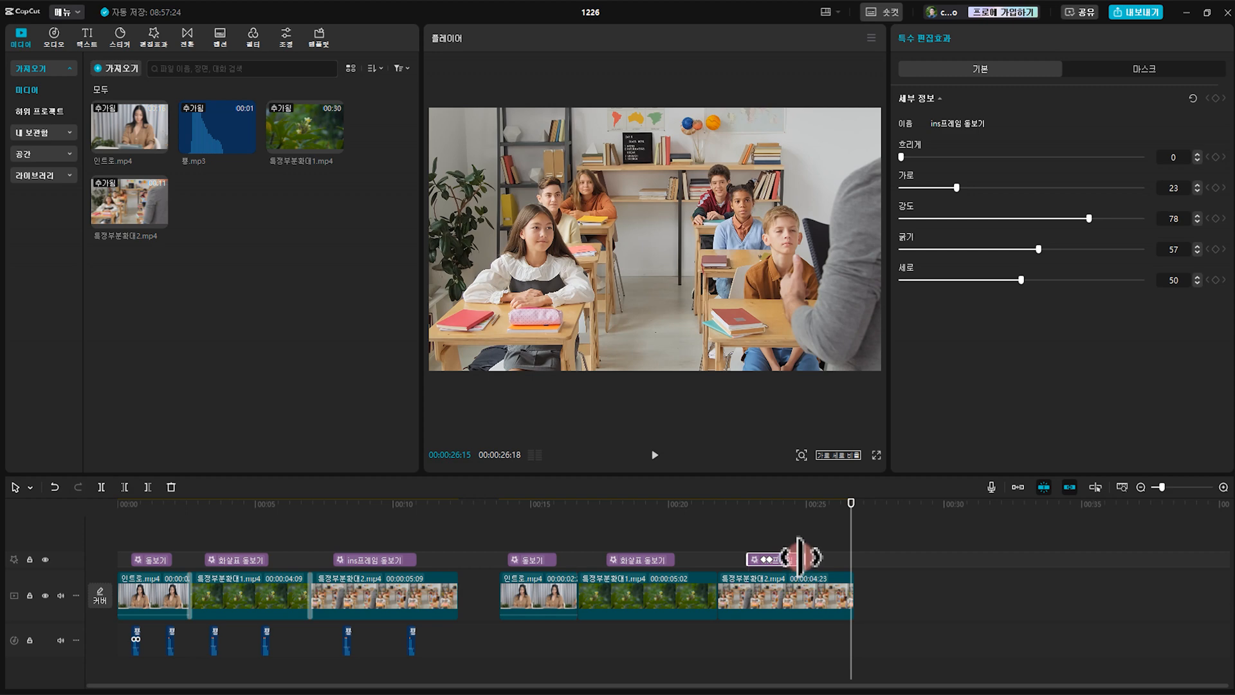
Step: Preview the imported mp3 pop sound and return to the project timeline
left_click(209, 148)
left_click(655, 454)
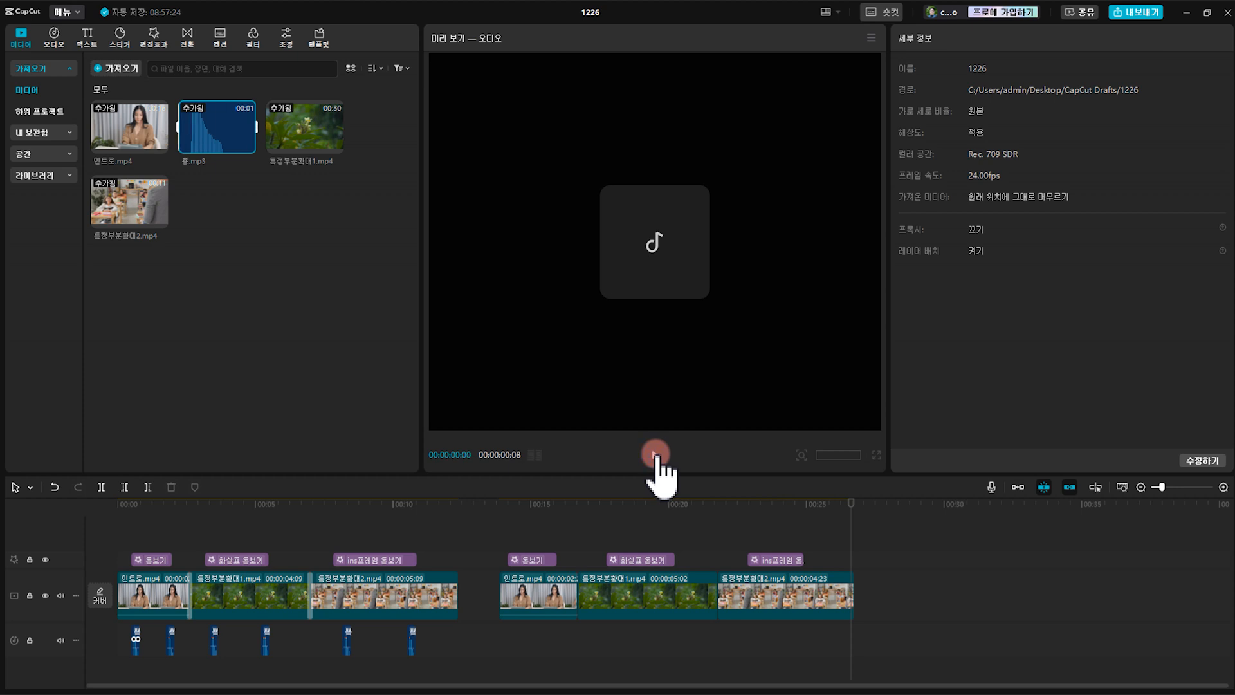
left_click(610, 555)
left_click(582, 537)
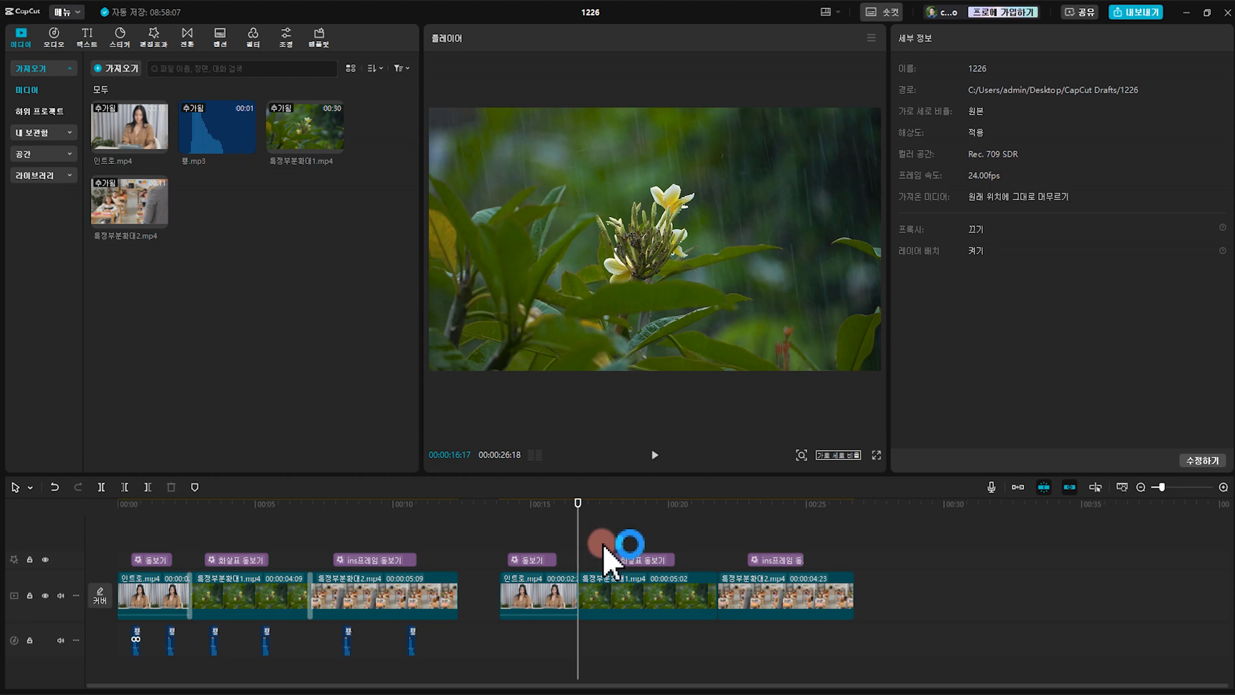
Step: Place the mp3 pop sound on the audio track beneath the second 돋보기 effect's first keyframe at 00:00:14:15
scroll(587, 558, "up", 5)
scroll(590, 559, "up", 2)
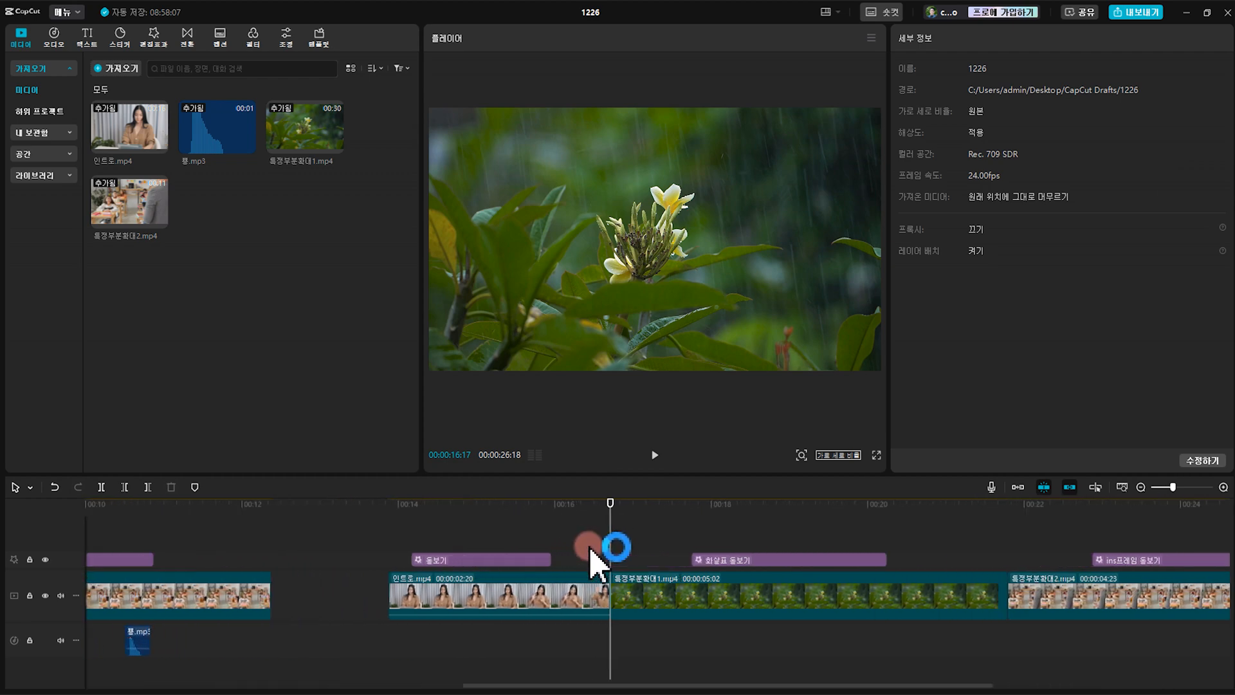
left_click(473, 560)
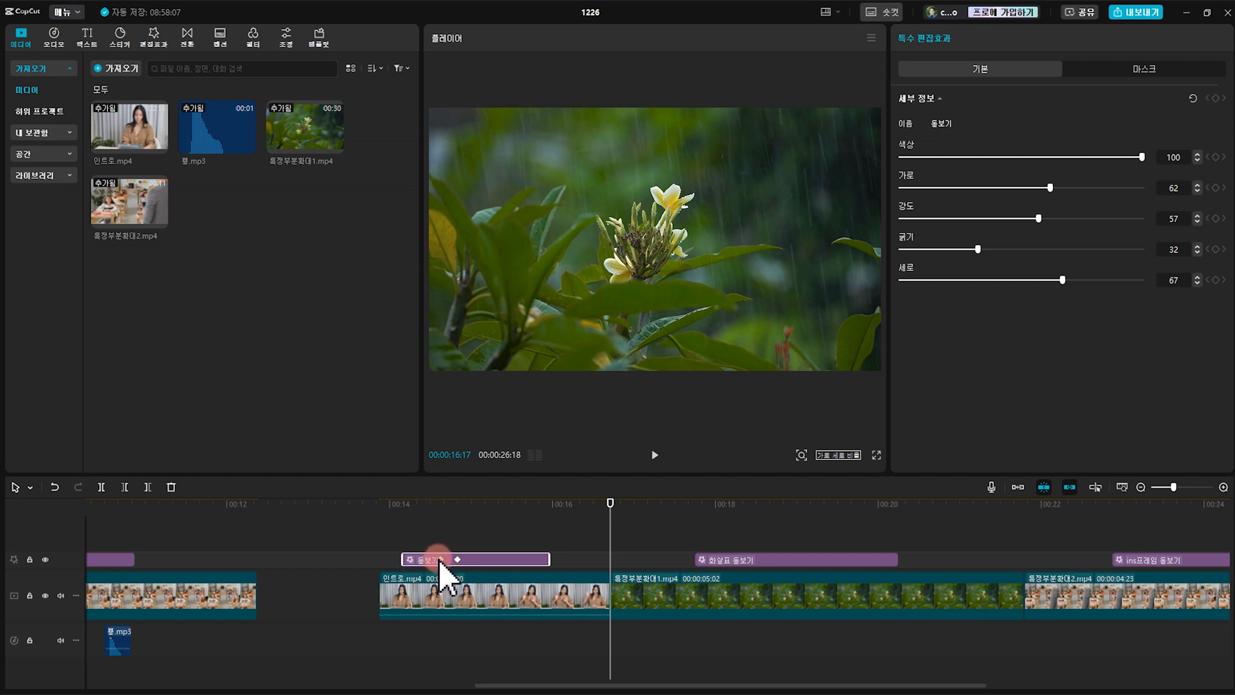
left_click_drag(199, 132, 443, 643)
left_click(441, 559)
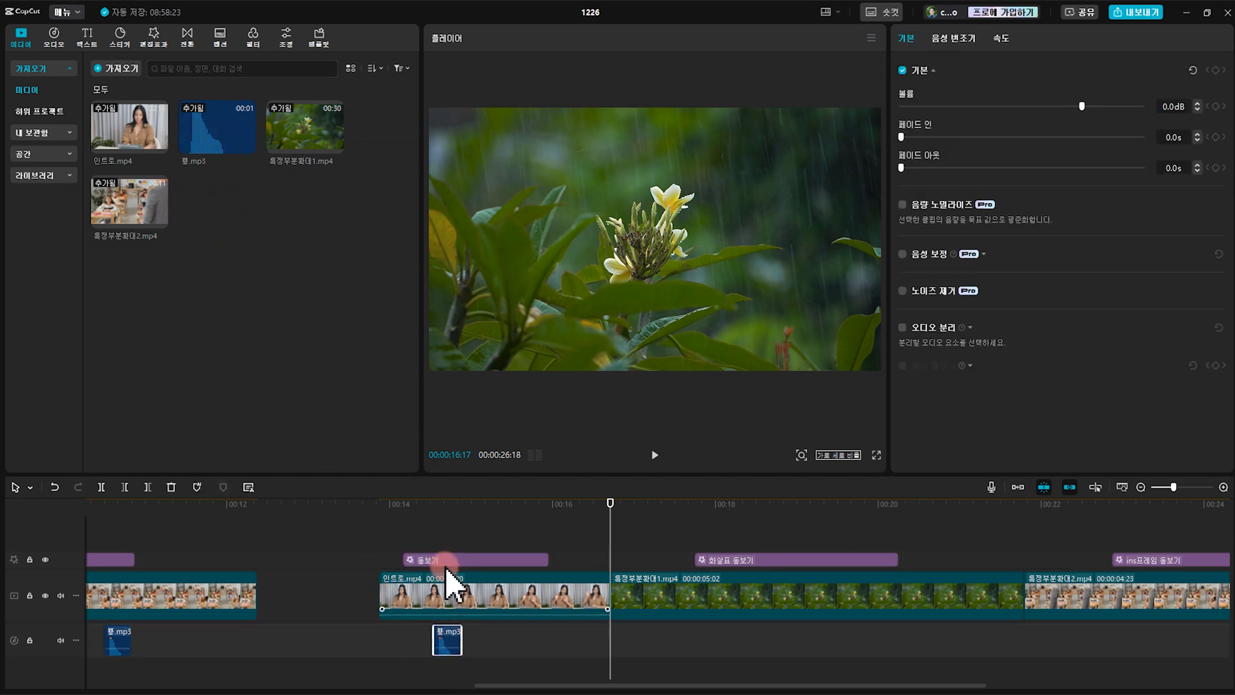
left_click(440, 504)
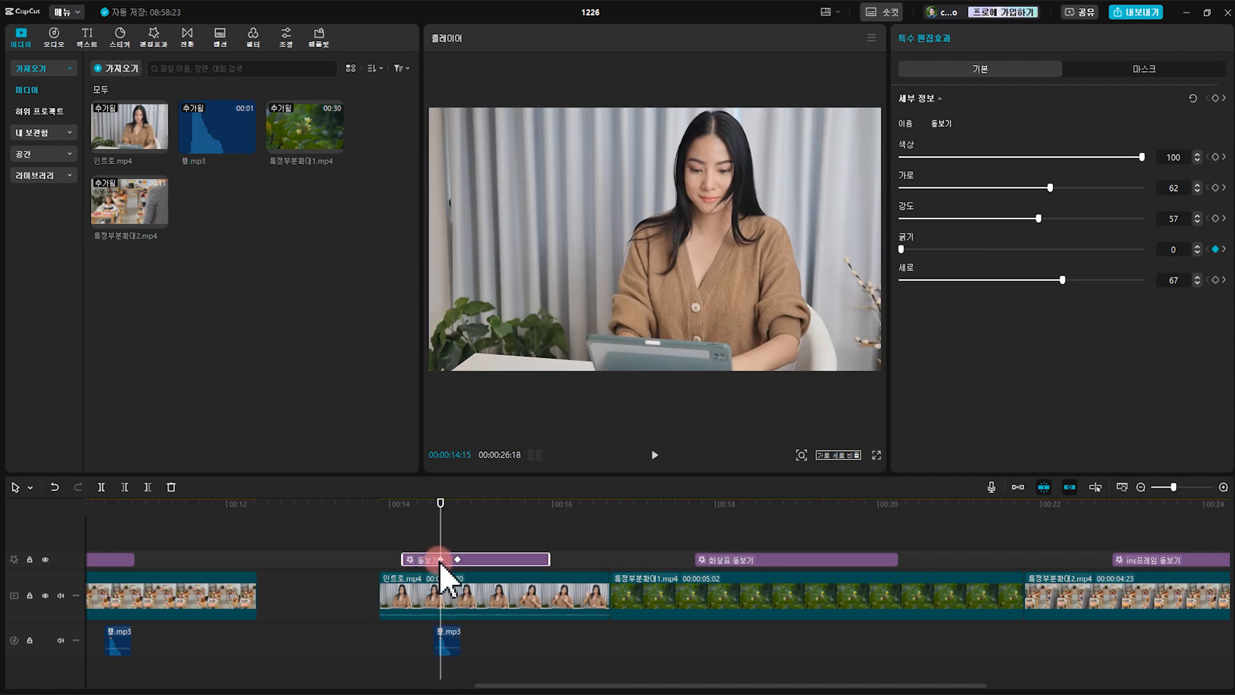
Step: Duplicate the pop sound to the end of the 돋보기 effect and play back from 00:00:14:01
left_click(448, 641)
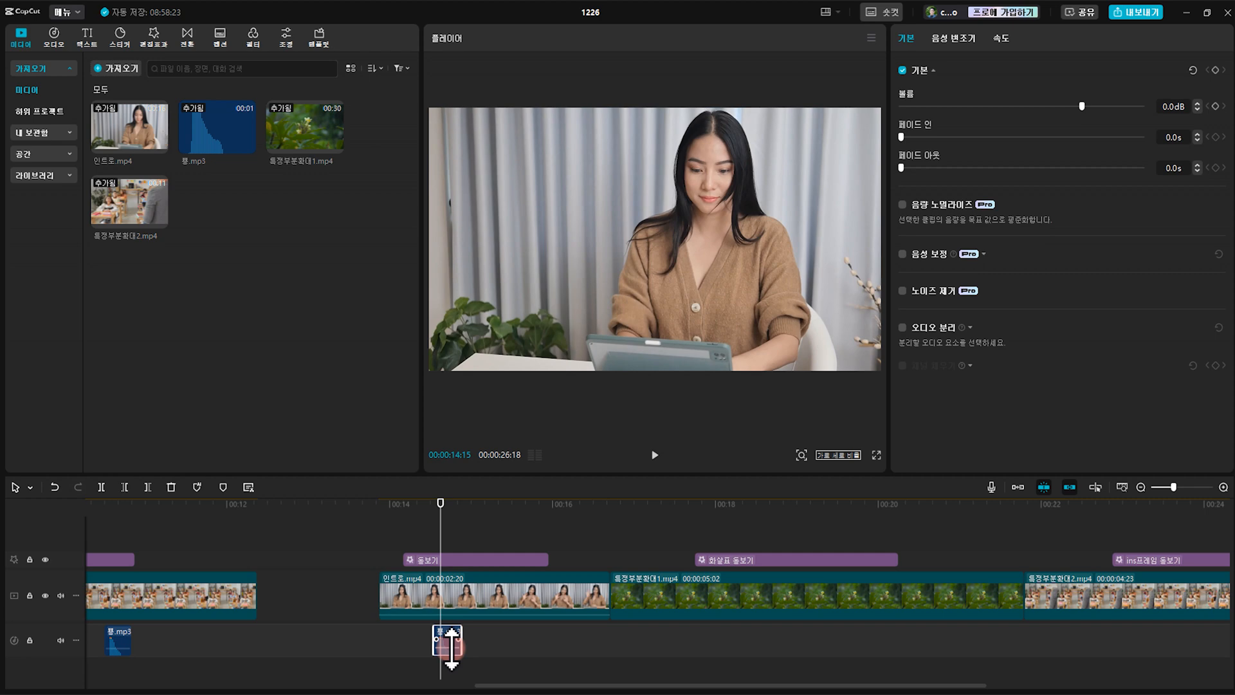
left_click_drag(450, 632, 559, 631)
left_click(533, 559)
left_click_drag(542, 557, 557, 627)
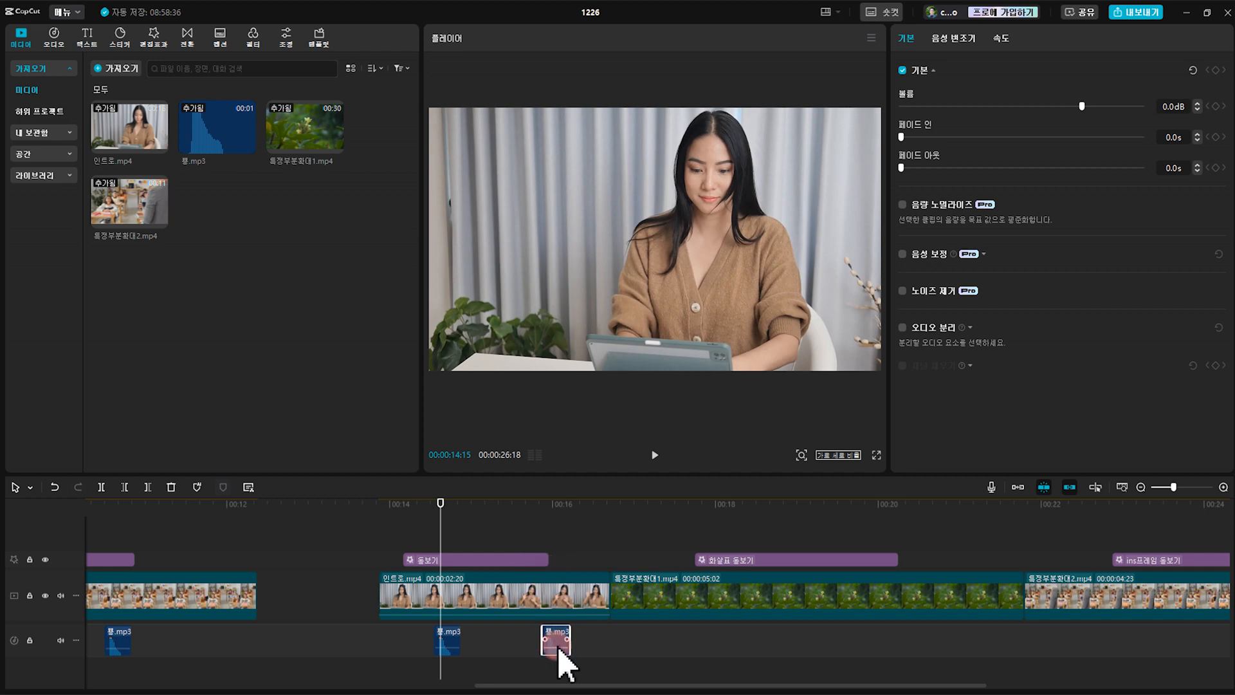
left_click(393, 502)
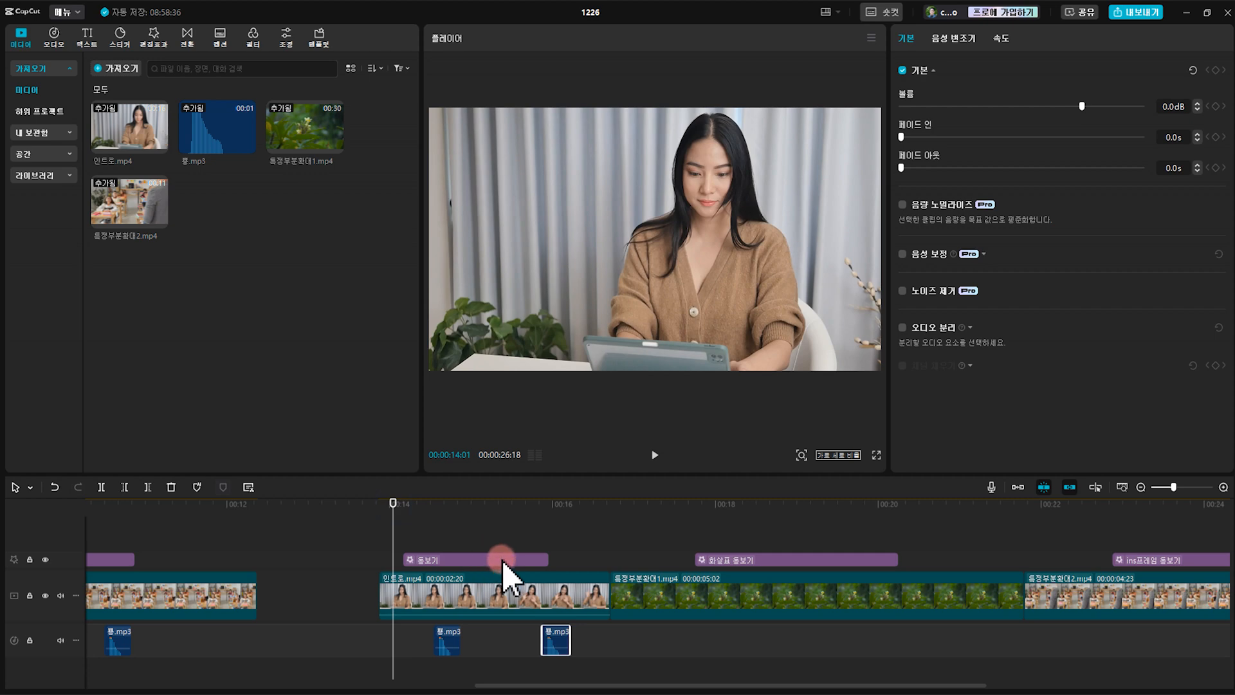
key("space")
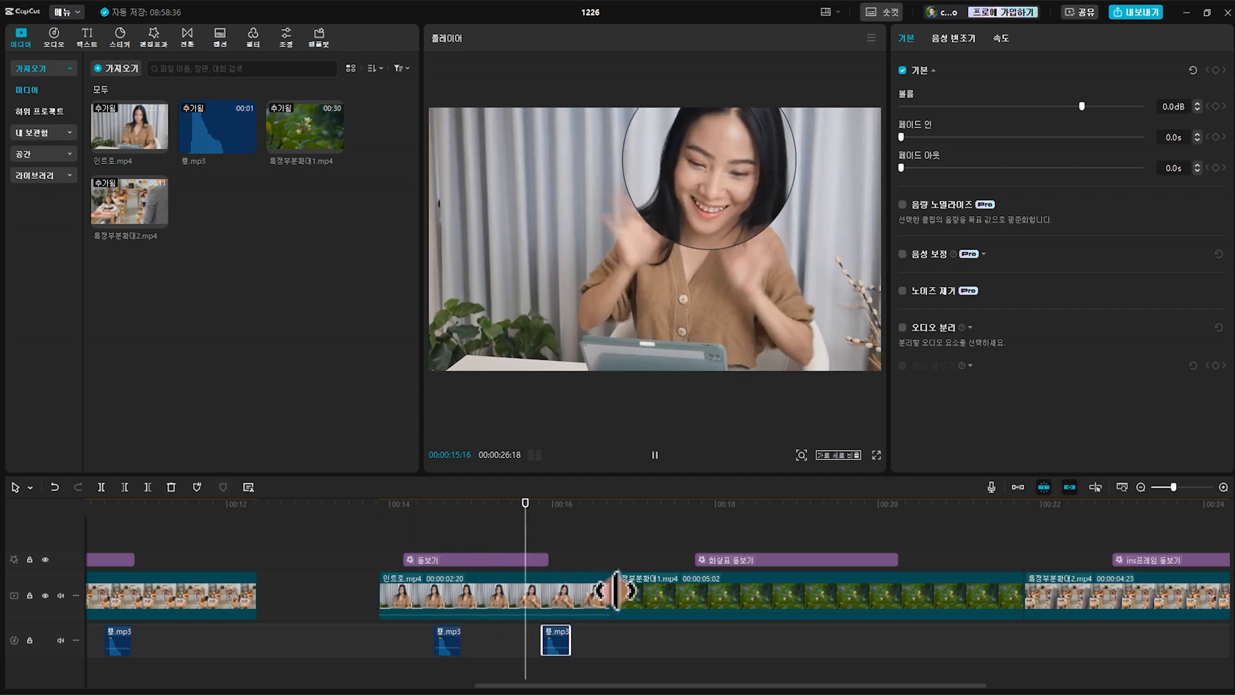
key("space")
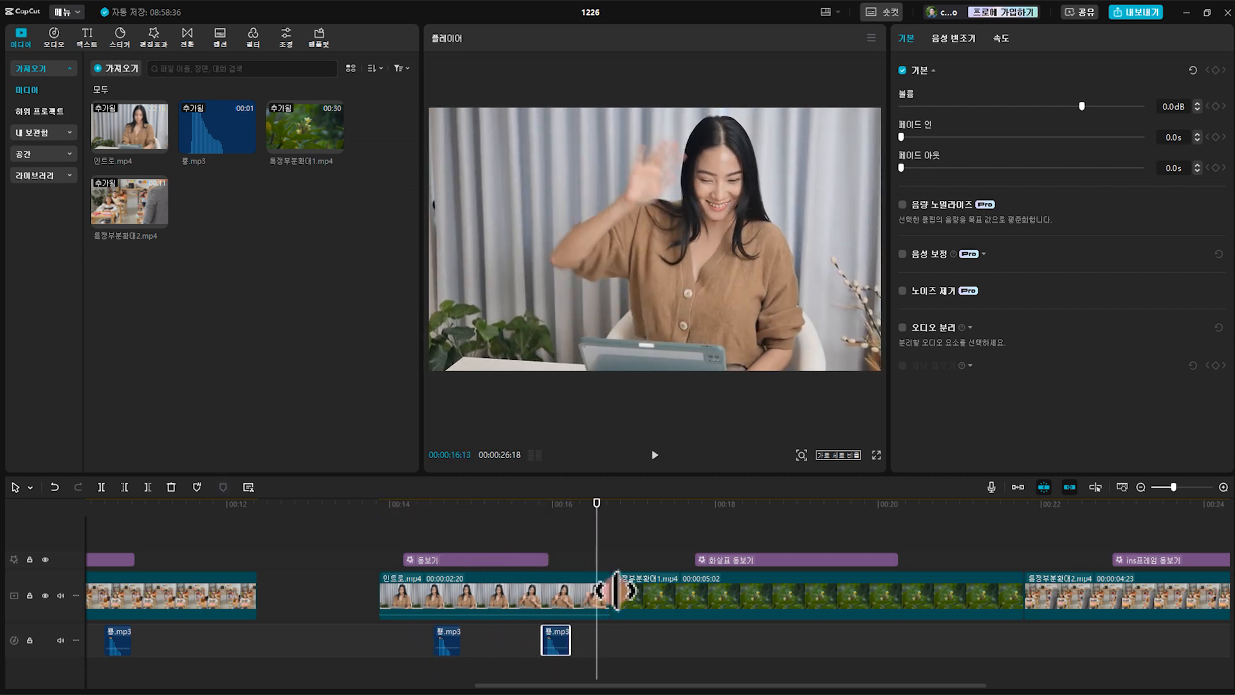
Step: Duplicate the pop sound to the second 화살표 돋보기 effect's first keyframe near 00:00:18:05 and to that effect's end
left_click(728, 657)
left_click(738, 552)
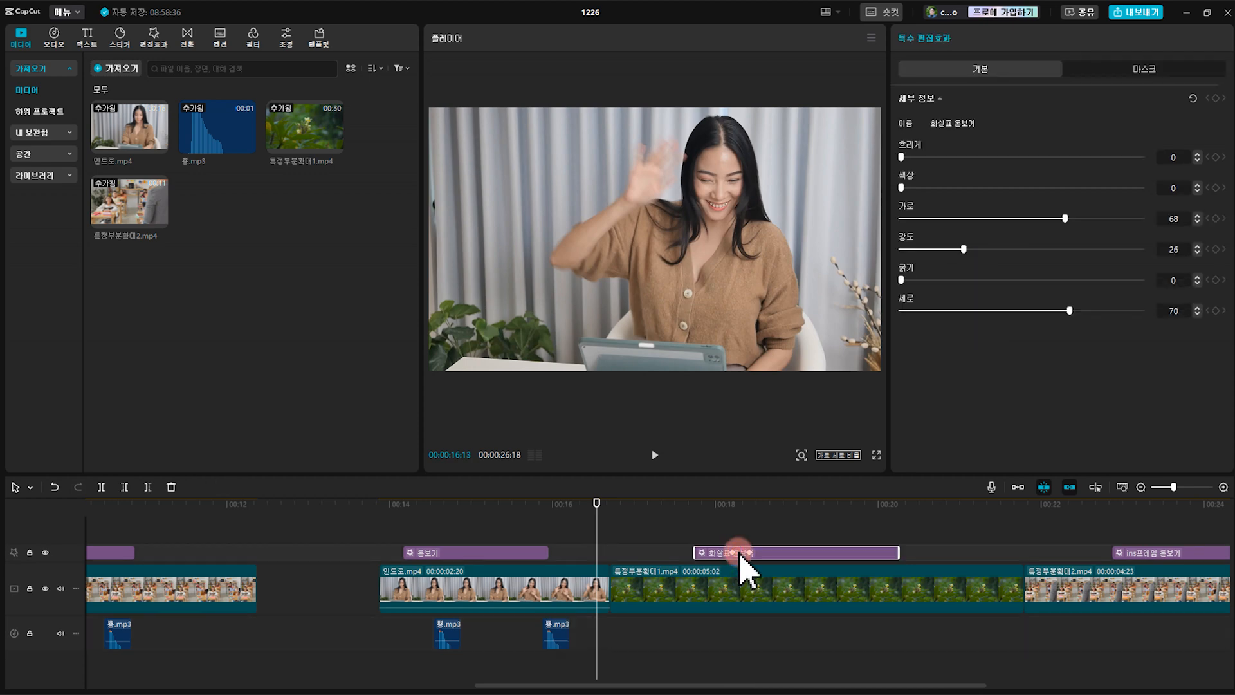
left_click_drag(725, 522, 729, 511)
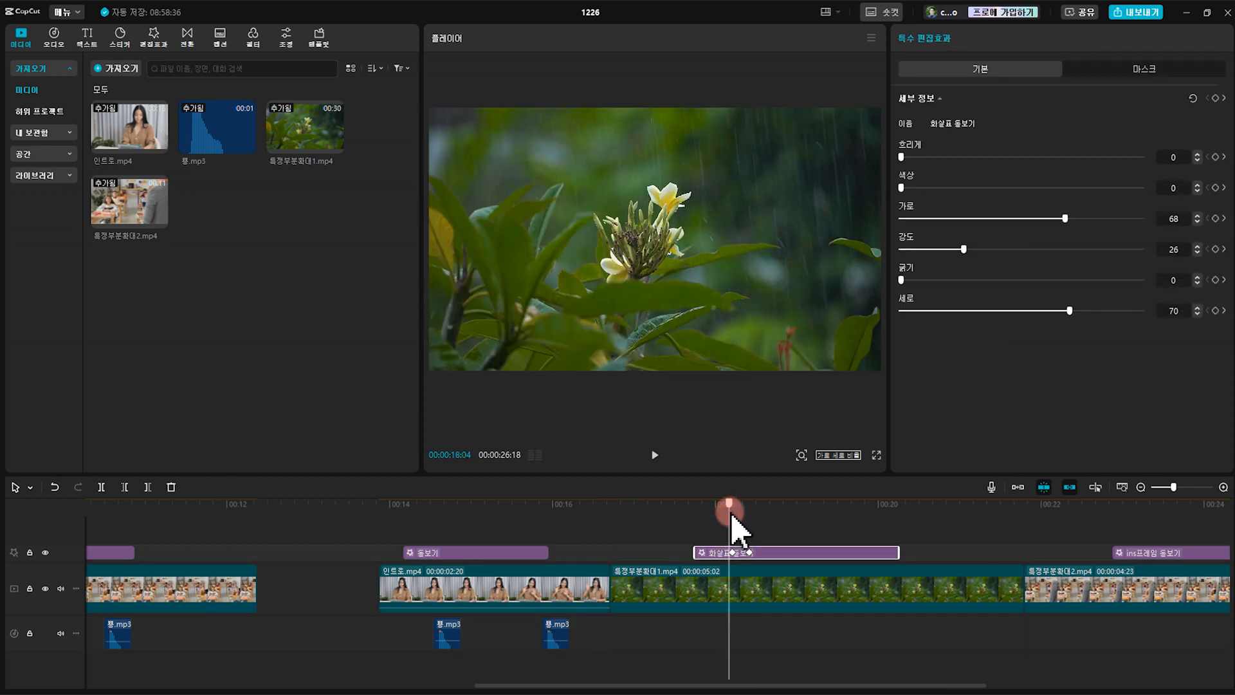
left_click(557, 633)
left_click_drag(558, 638, 741, 637)
left_click(851, 630)
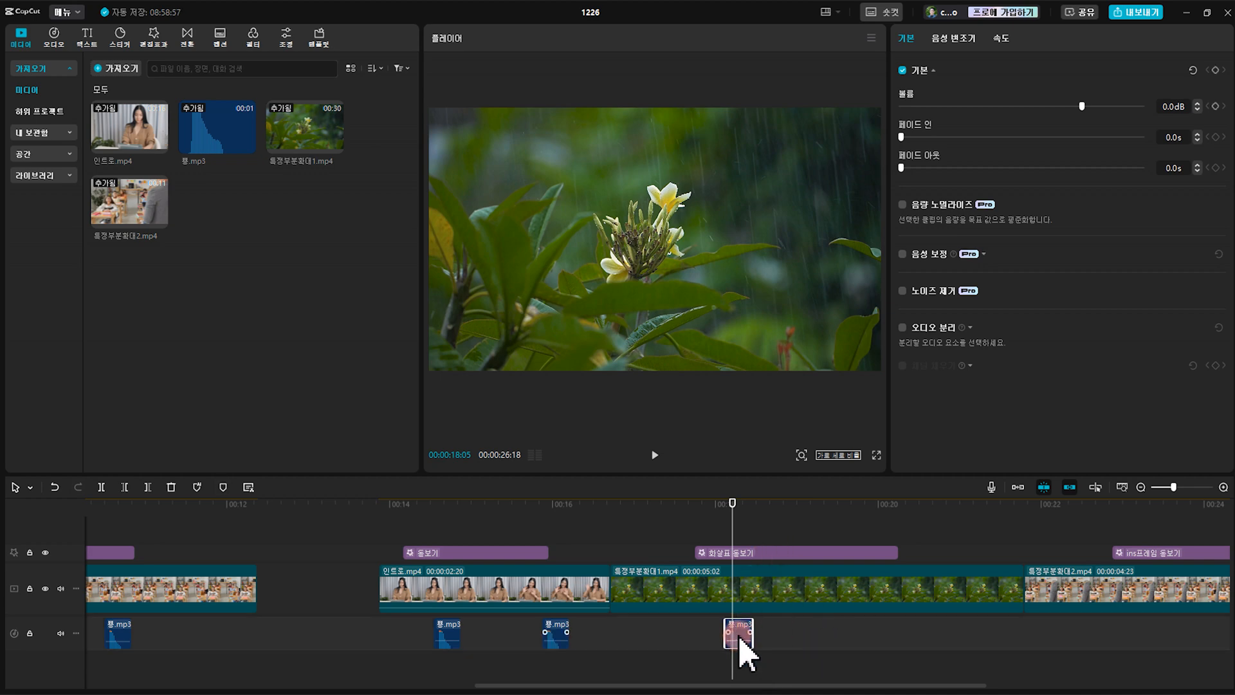
left_click_drag(744, 636, 908, 637)
Step: Duplicate the pop sound to the last ins프레임 돋보기 effect's first keyframe at 00:00:23:11 and its end, and play from the second intro clip
scroll(949, 542, "down", 3)
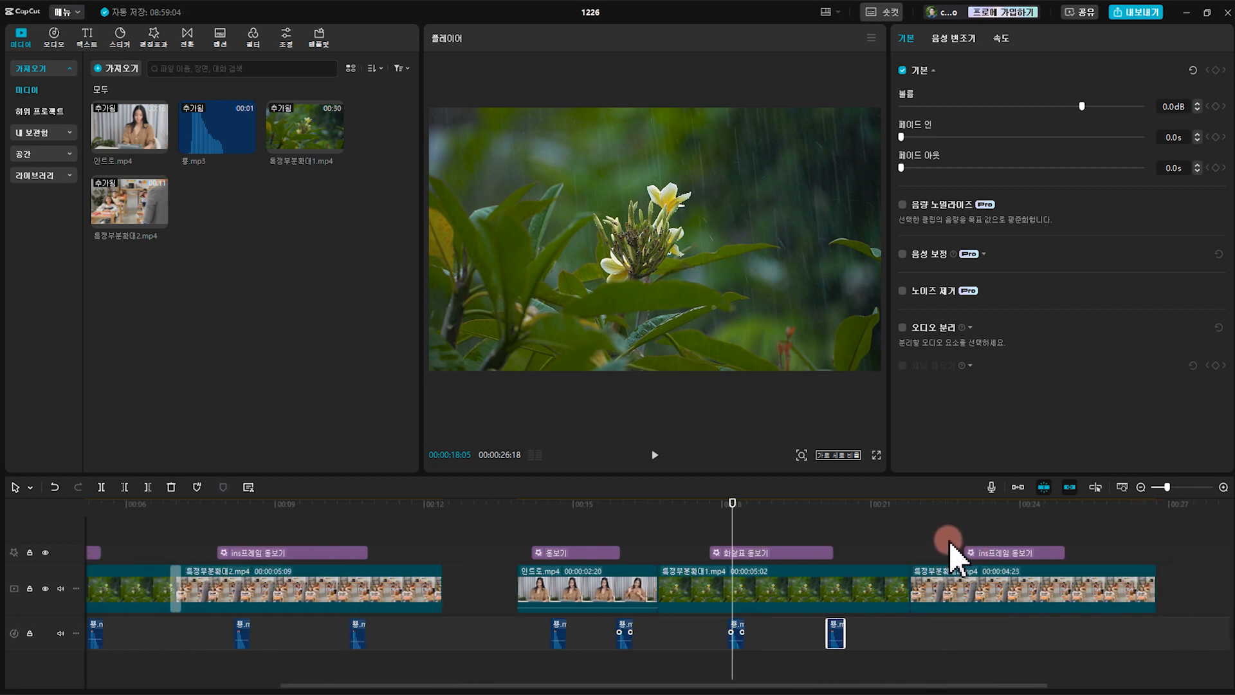
left_click(998, 552)
left_click(992, 506)
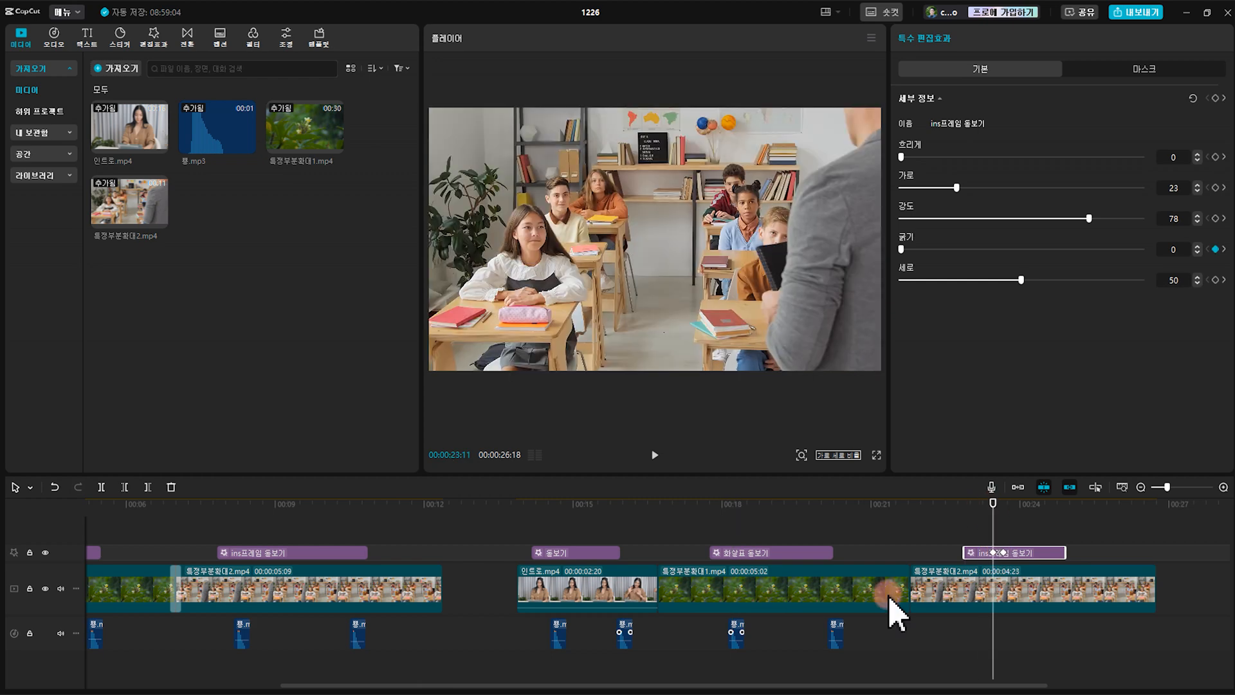
left_click_drag(835, 640, 1085, 637)
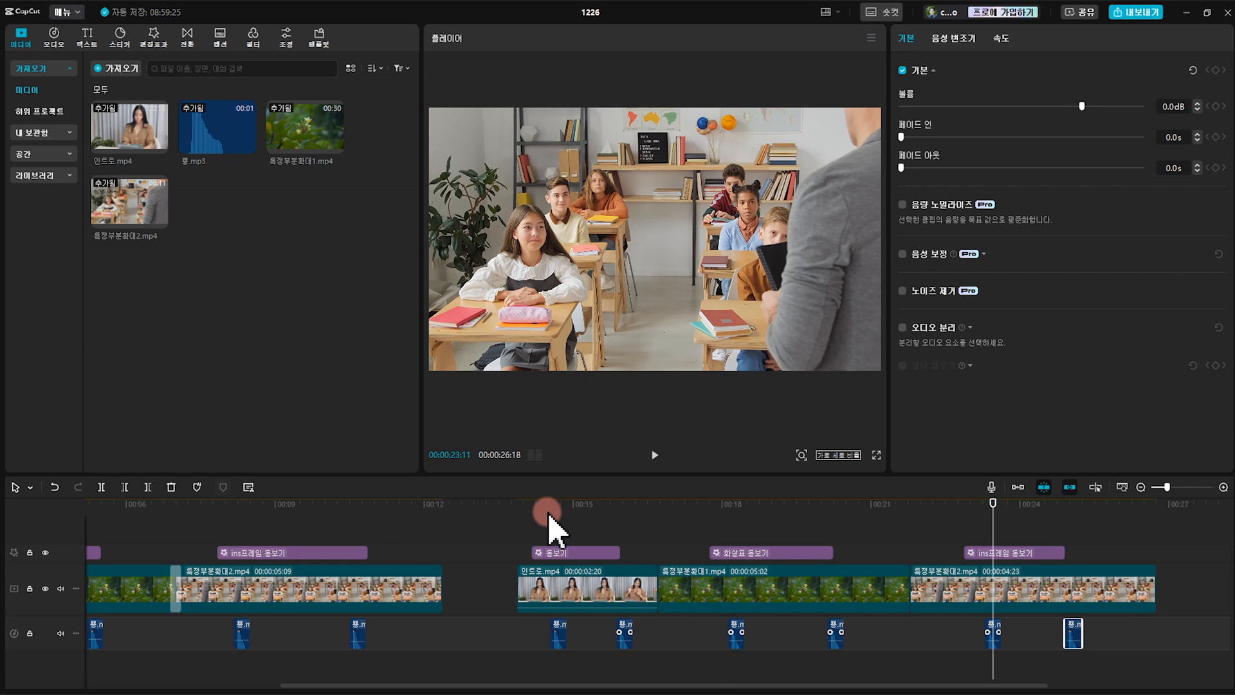
left_click(517, 511)
key("space")
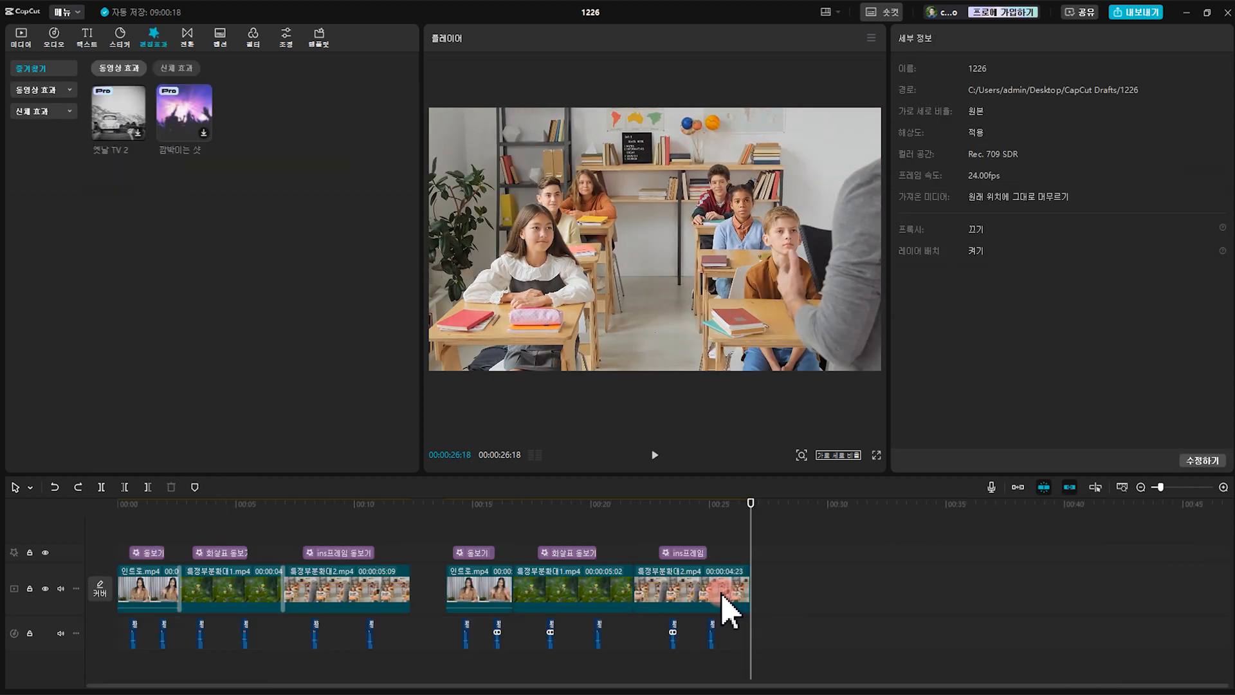
Step: Duplicate the last classroom clip into the empty space after it and move the playhead to 00:00:28:21
left_click(669, 592)
left_click_drag(673, 591, 809, 586)
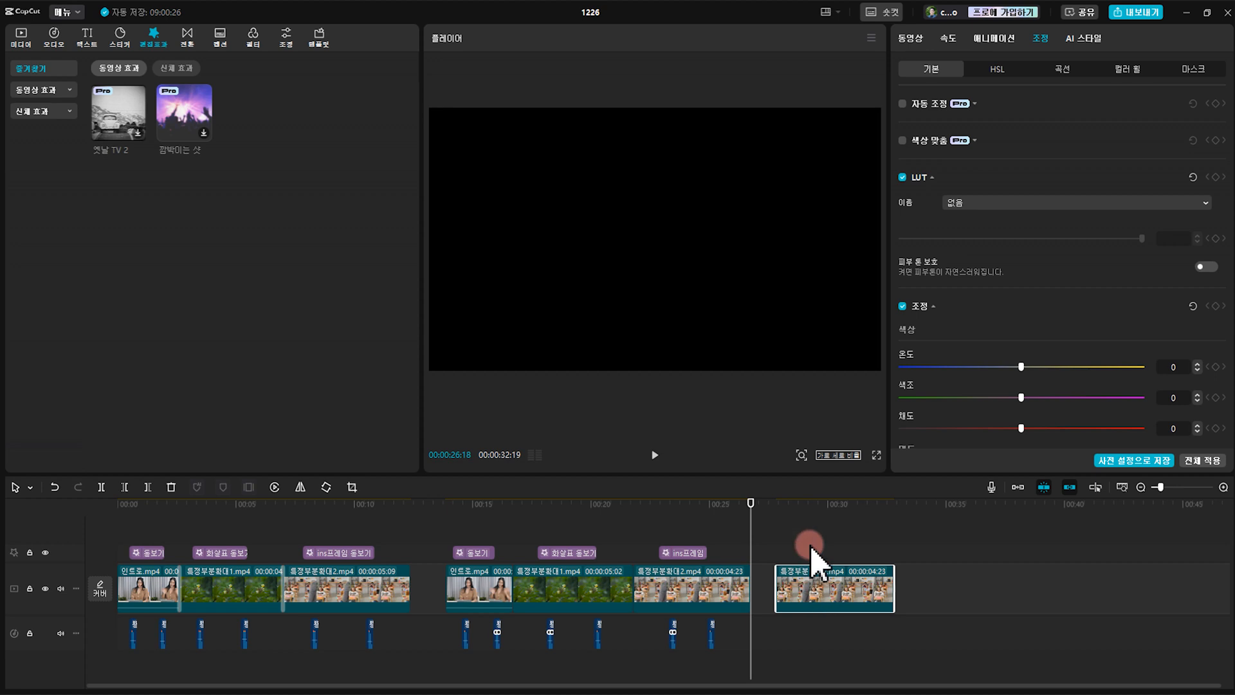
left_click(800, 512)
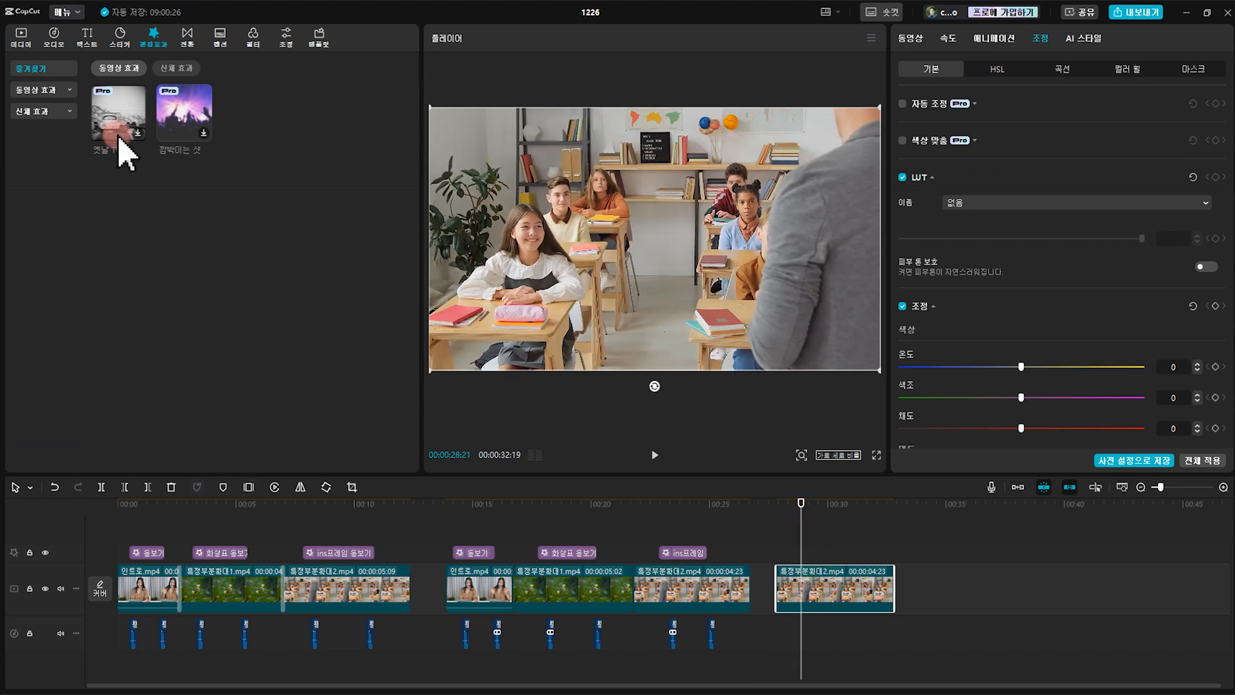
Step: Search the video effects for 돋보기 and add the 점선 돋보기 effect above the last classroom clip at 00:00:28:21
left_click(22, 39)
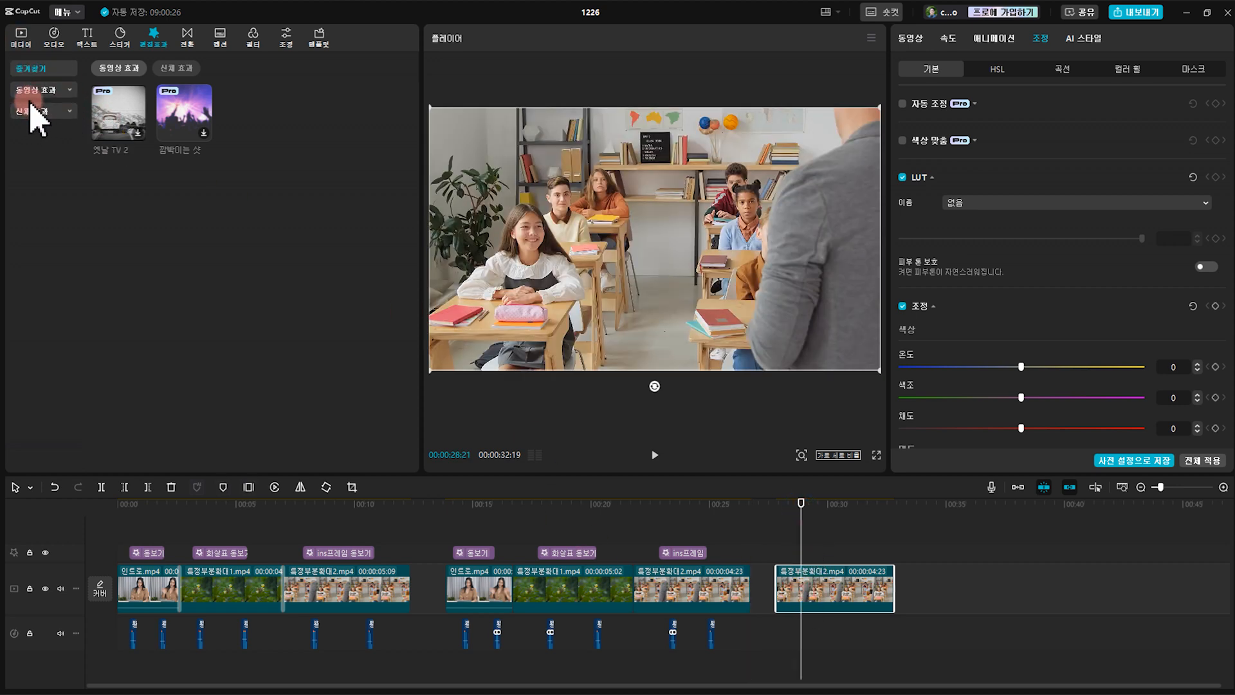
left_click(154, 34)
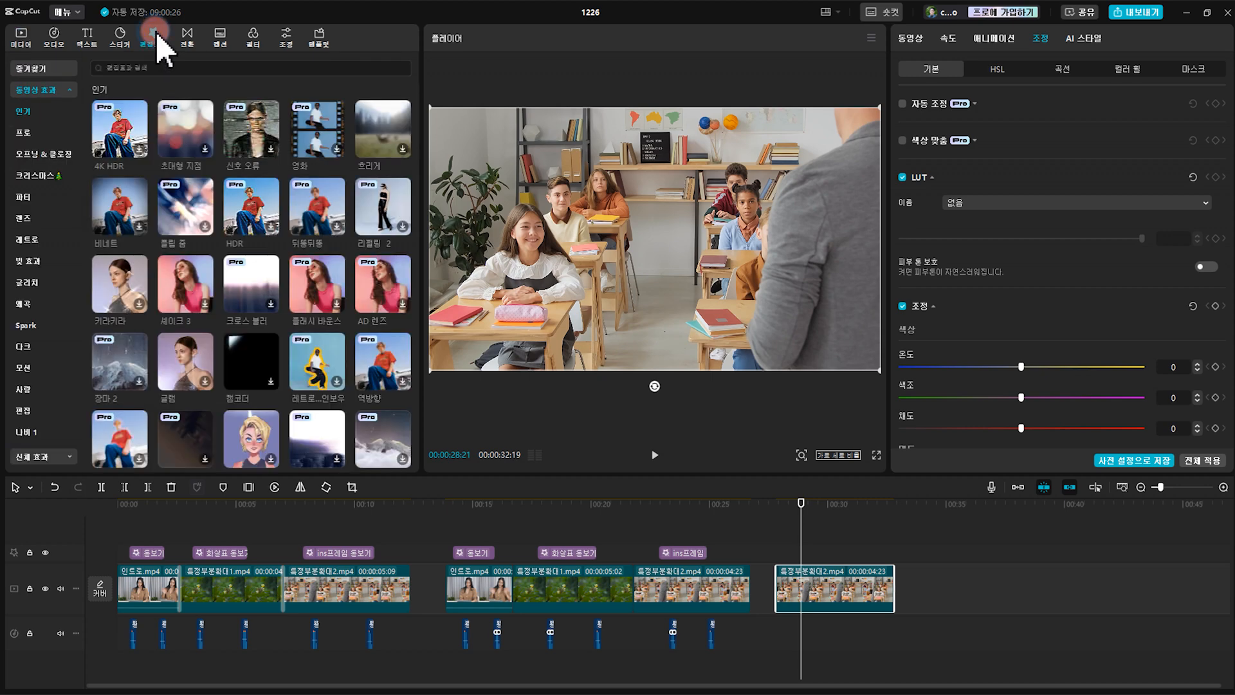
left_click(141, 68)
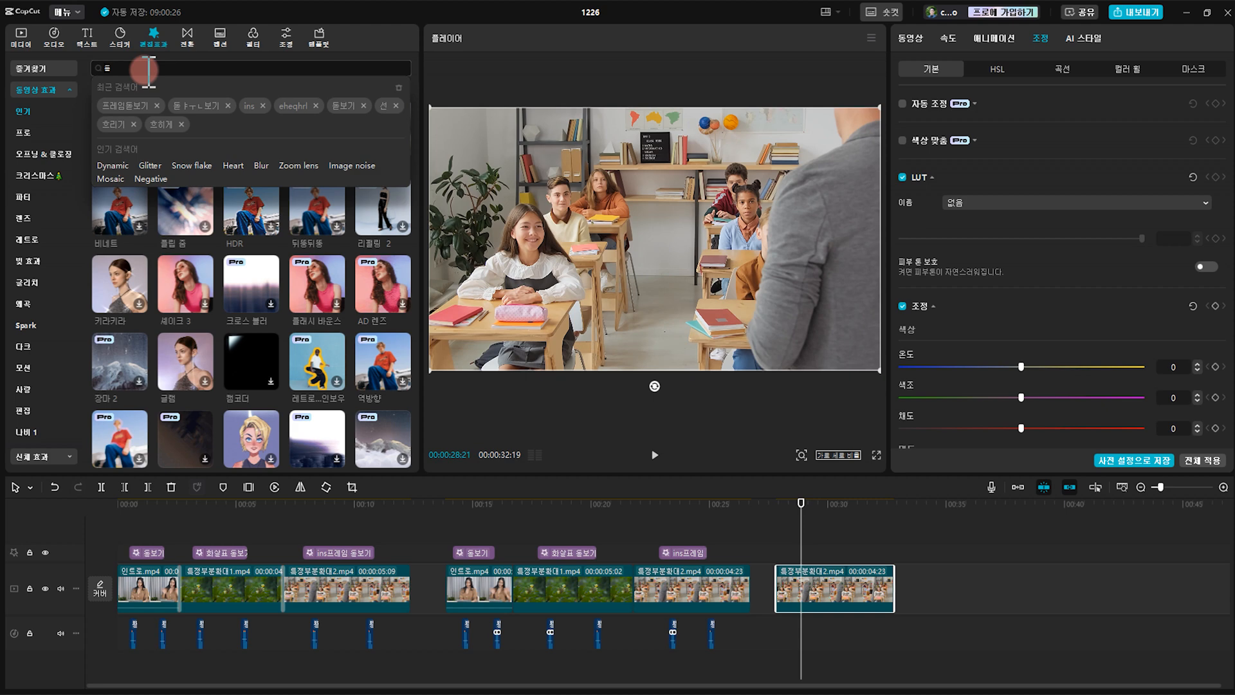
type("돋보기")
key("Return")
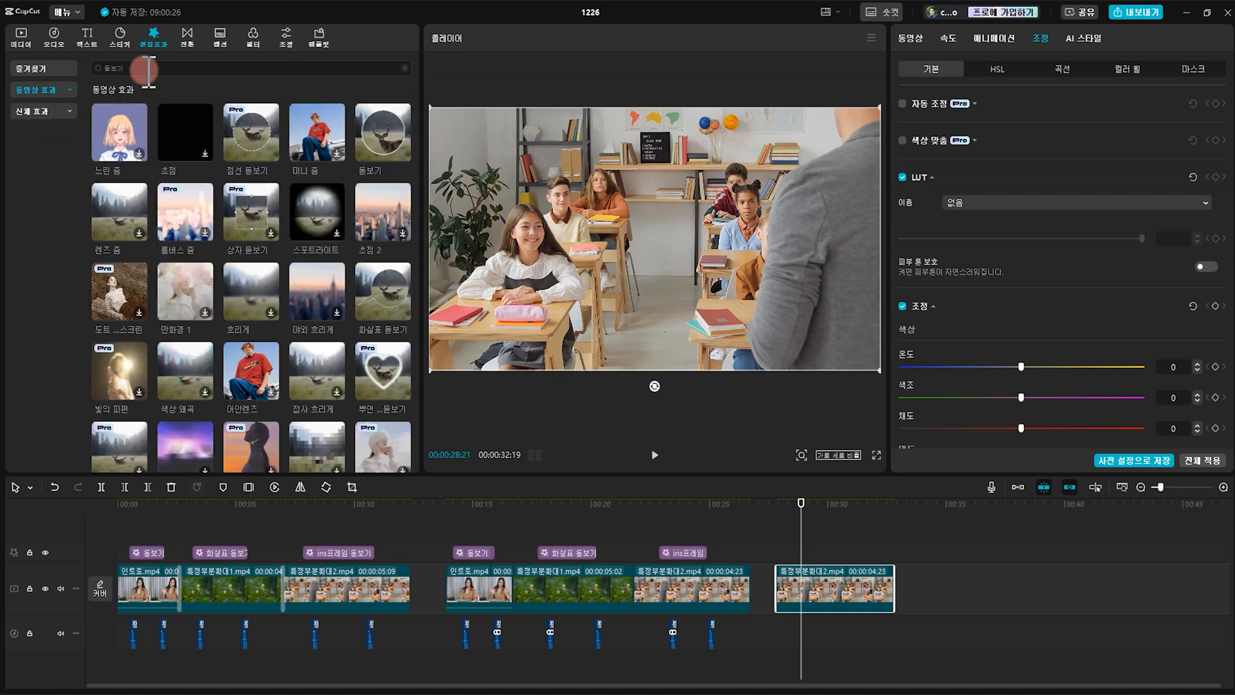
mouse_move(232, 145)
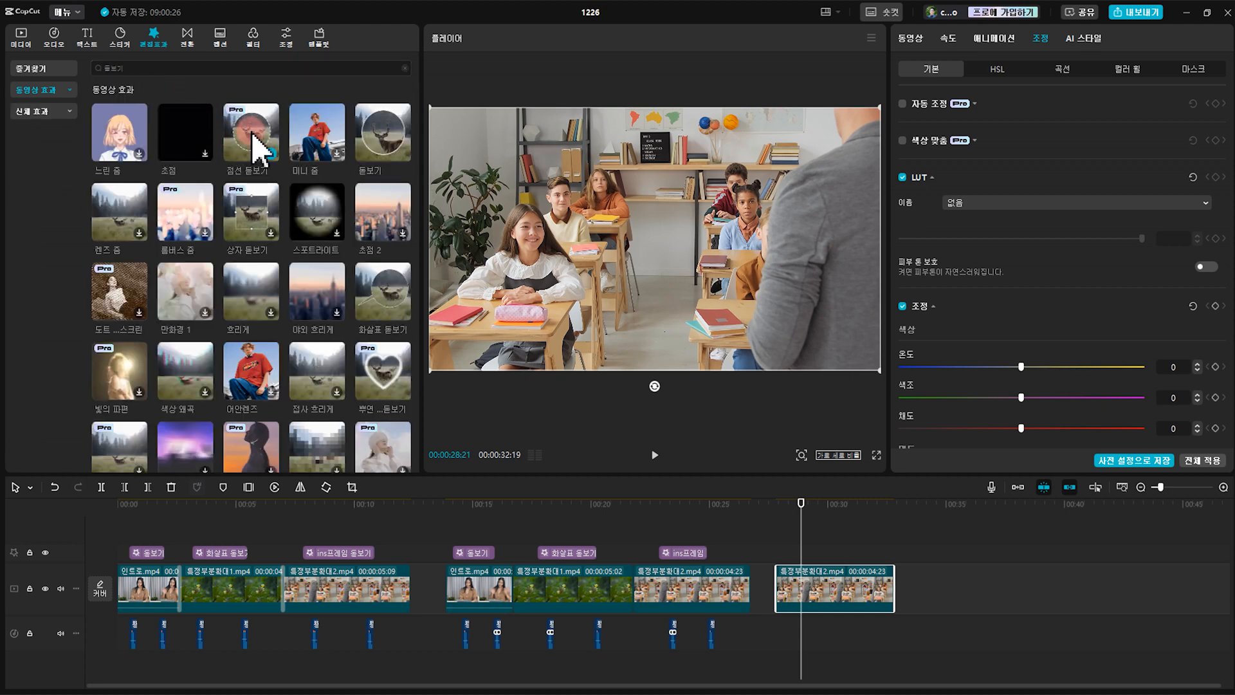
left_click_drag(253, 135, 861, 565)
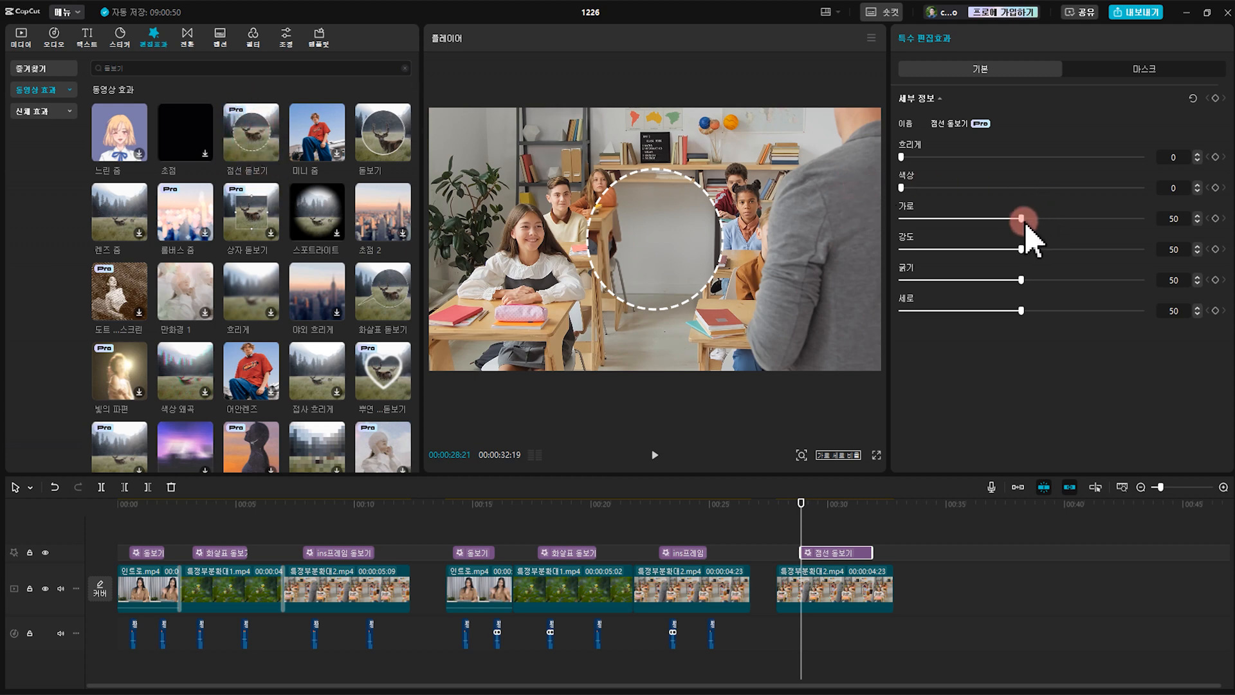
Step: Set the 점선 돋보기 effect's 가로 to 22 to place the magnifier over the front girl, and move the playhead to 00:00:29:13
left_click_drag(1022, 220, 957, 246)
left_click_drag(1020, 311, 1021, 311)
left_click(802, 505)
left_click_drag(803, 519, 817, 518)
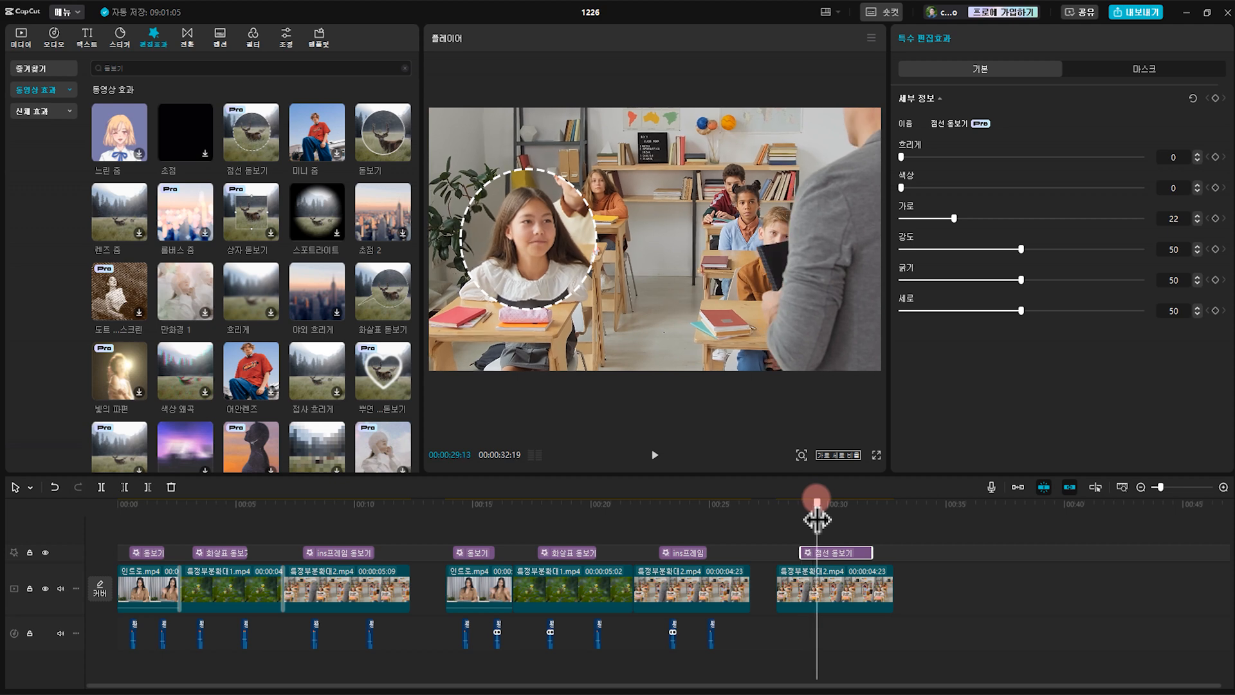
Step: Extend the last classroom clip to 00:00:10:01, lengthen the 점선 돋보기 effect to about 00:00:35:20, and move the playhead to 00:00:29:21
left_click_drag(888, 571, 1012, 579)
left_click(869, 548)
left_click_drag(869, 548, 965, 548)
left_click(863, 547)
left_click_drag(818, 508, 825, 522)
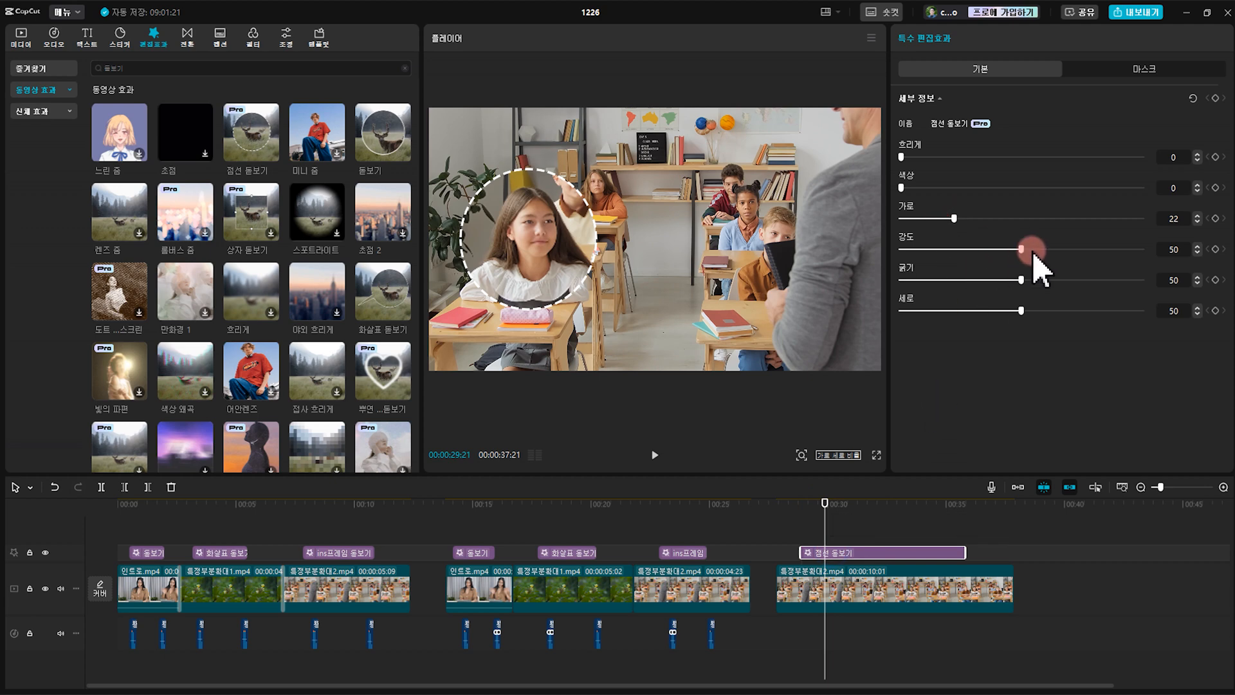
Step: Set the magnifier's 강도 to 76, 가로 to 23 and 세로 to 51, and keyframe all its parameters at 00:00:29:21
left_click_drag(1020, 249, 1087, 238)
left_click_drag(968, 218, 956, 218)
left_click_drag(1020, 311, 1023, 311)
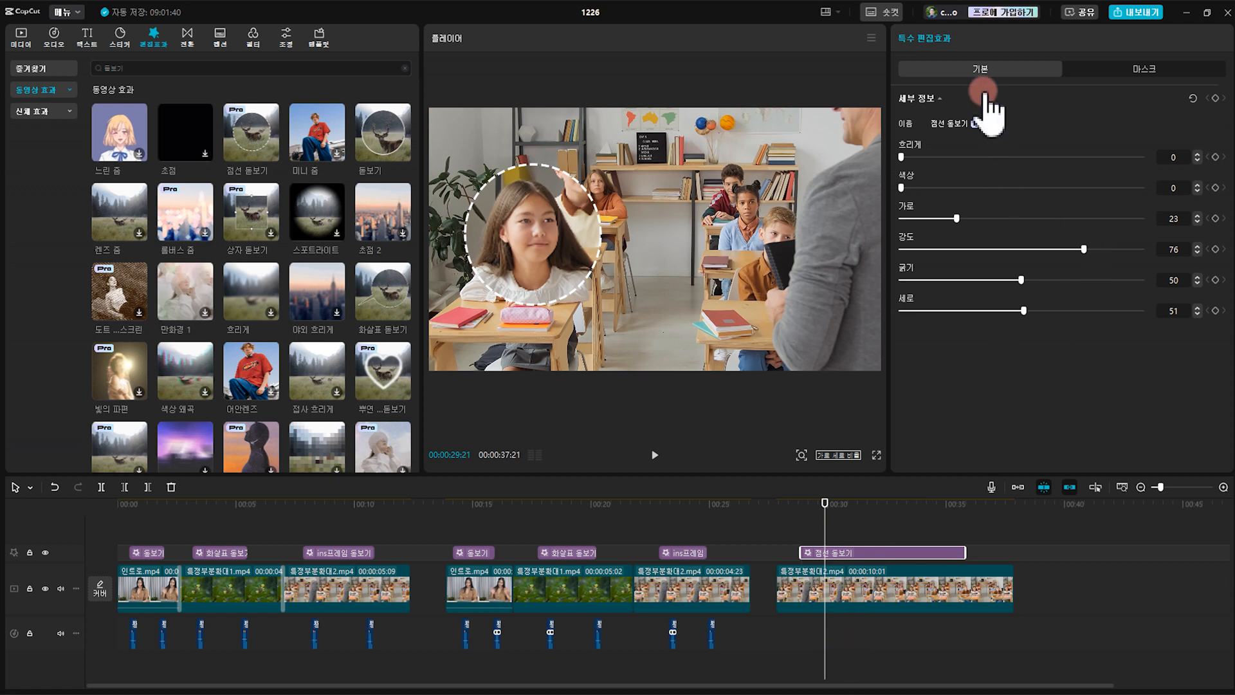
left_click(1214, 99)
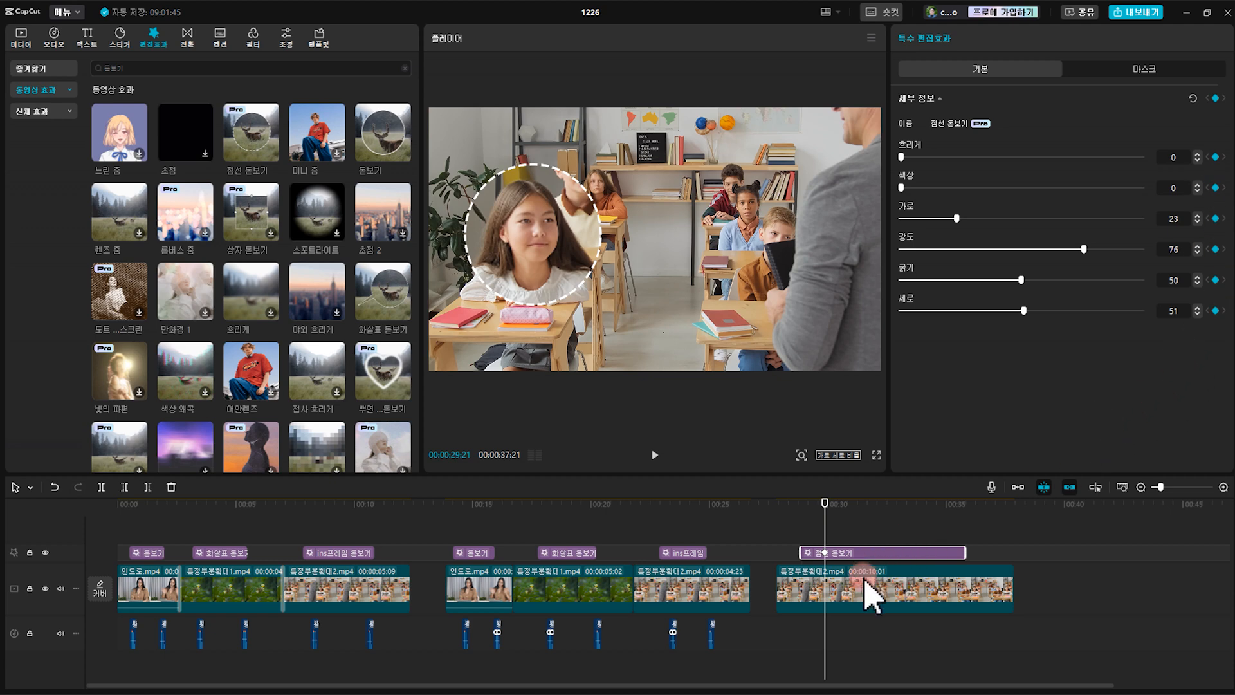
Step: Keyframe the magnifier's 굵기 at 0 five frames before the first keyframe, at 00:00:29:16
key("Left")
key("Left")
key("Left")
key("Left")
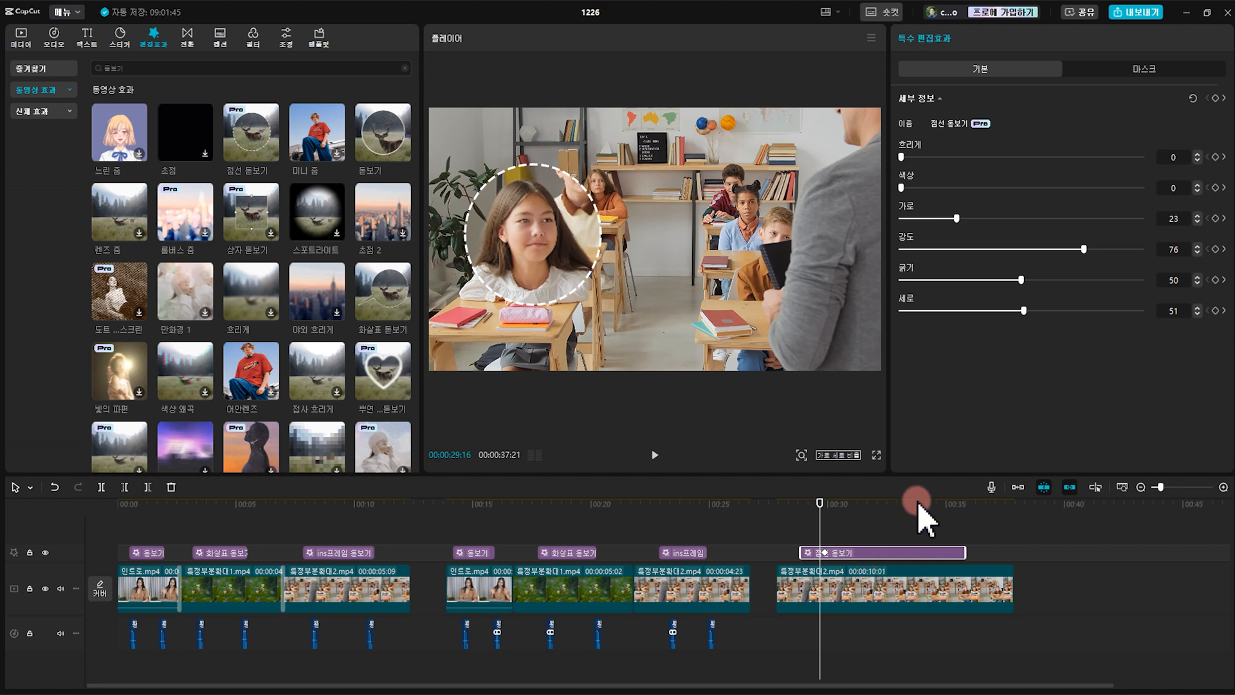
left_click_drag(1021, 281, 876, 309)
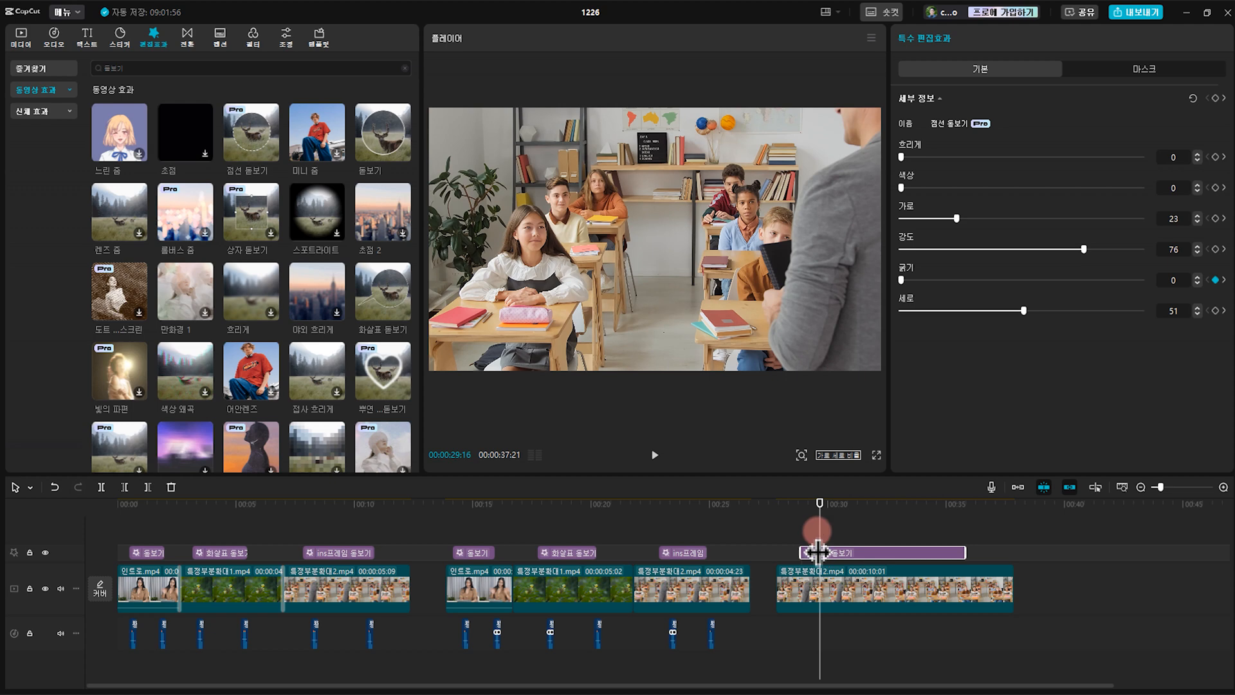
Step: Play back the magnifier's pop-in from 00:00:29:08
left_click(811, 502)
key("space")
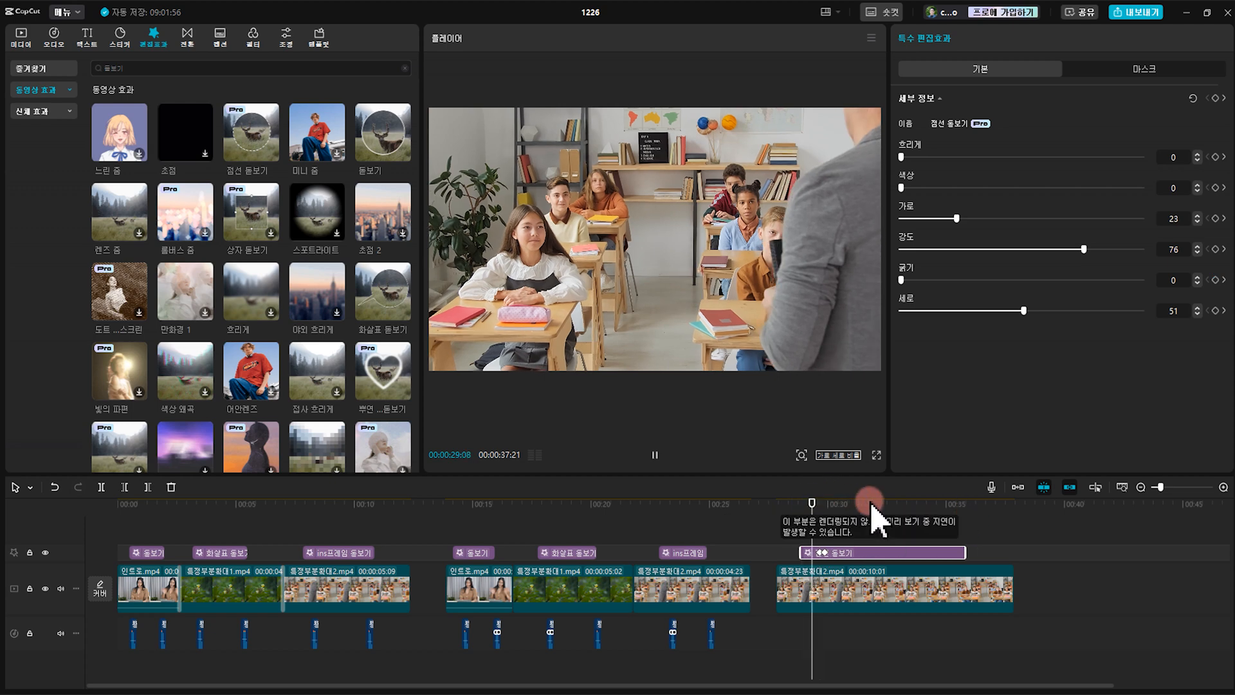
key("space")
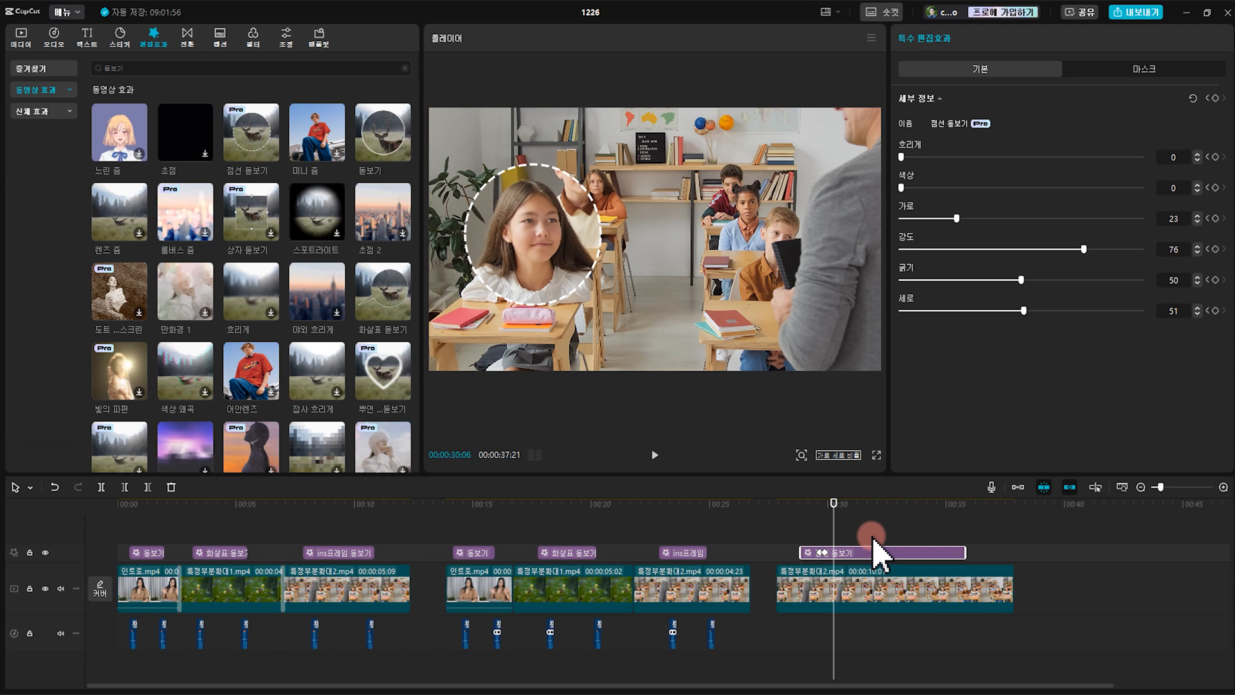
Step: Copy the 점선 돋보기 effect's keyframe at 00:00:29:21 to 00:00:33:01
left_click(825, 552)
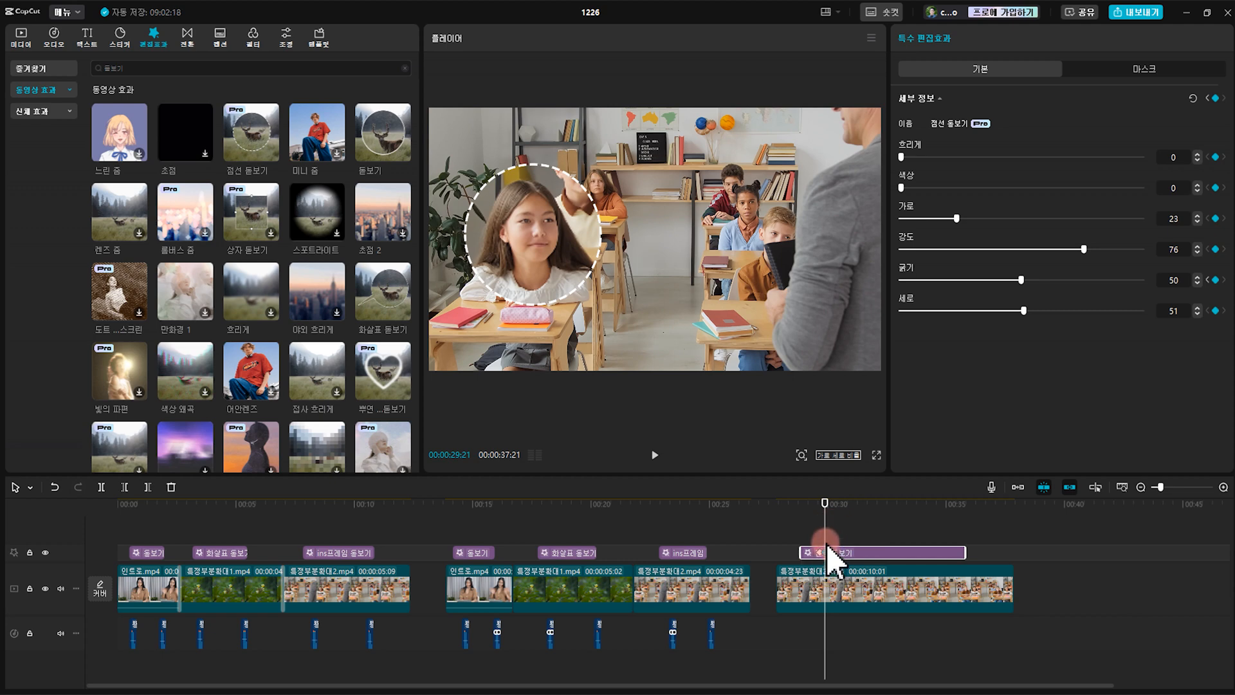
left_click_drag(829, 505, 900, 524)
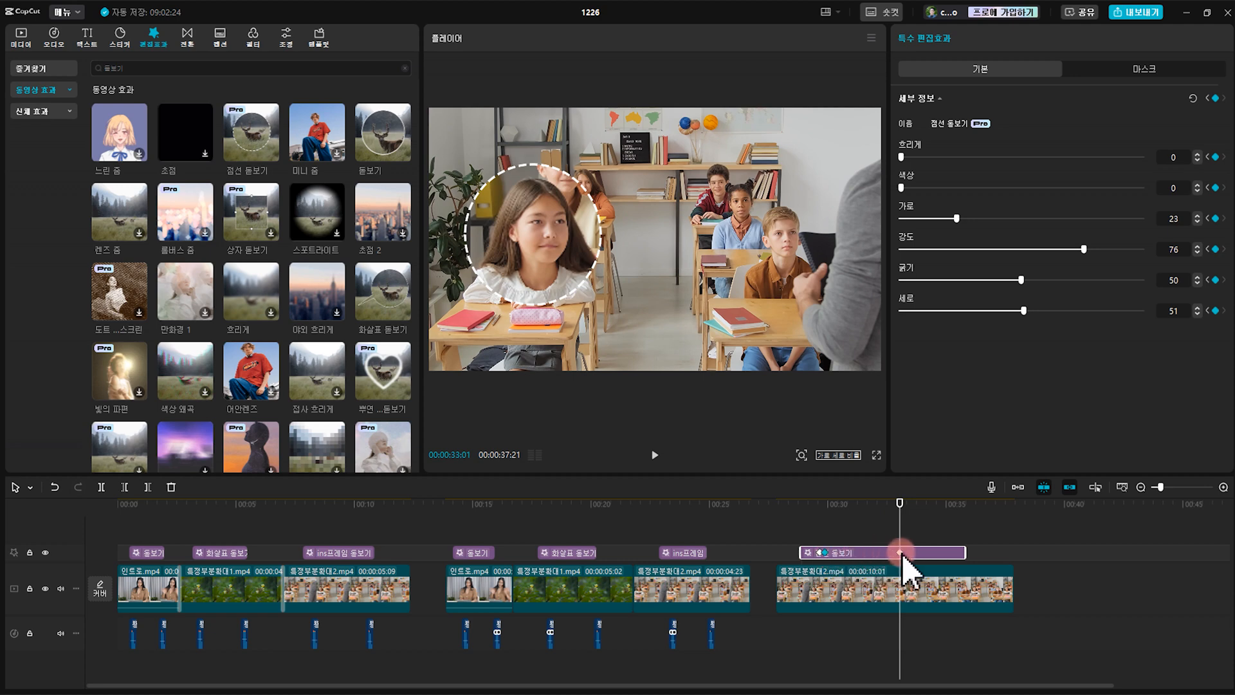
mouse_move(896, 510)
left_mouse_down()
mouse_move(811, 536)
mouse_move(901, 531)
left_mouse_up()
Step: Copy the effect's zero-굵기 keyframe at 00:00:29:16 to 00:00:33:06, five frames after the full-size keyframe at 00:00:33:01
left_click(820, 555)
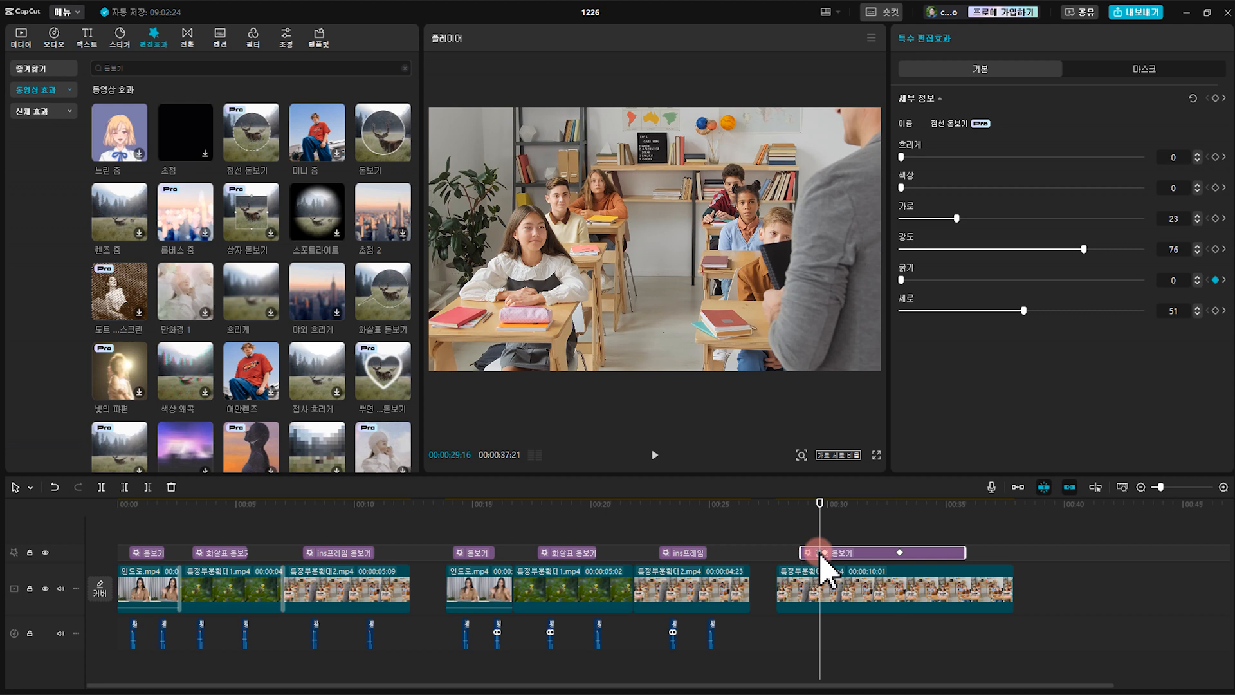
left_click_drag(830, 505, 900, 501)
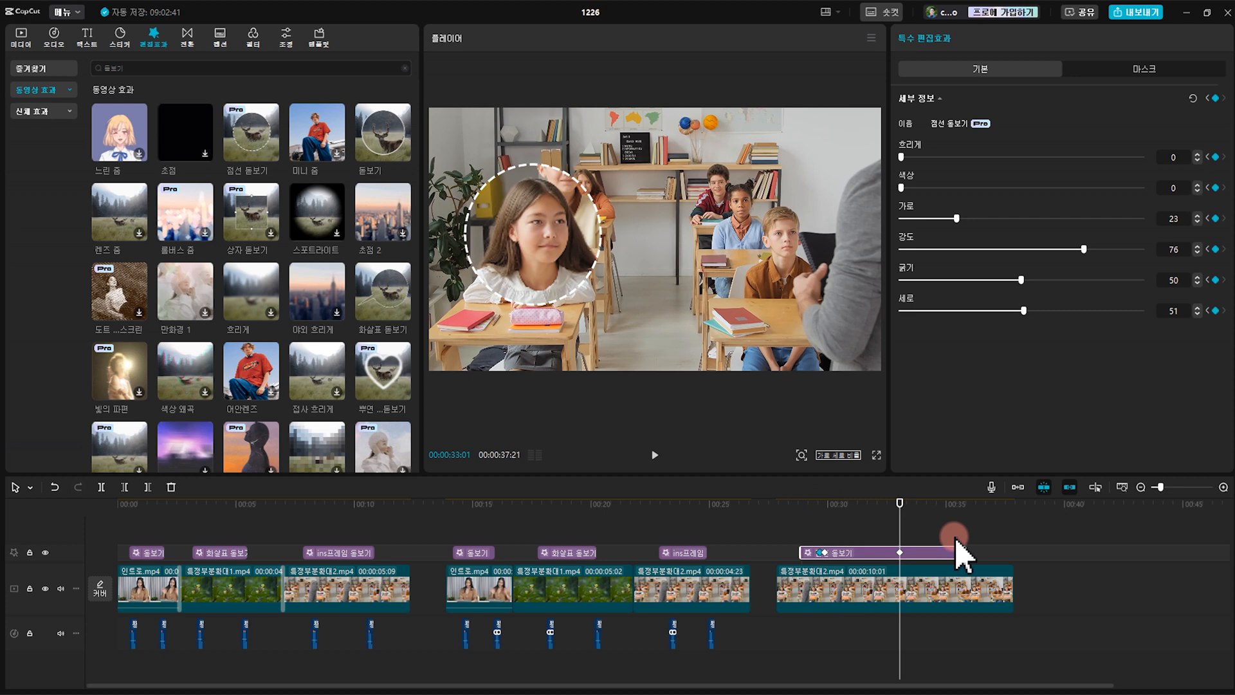
key("Right")
key("Right")
key("Right")
key("Right")
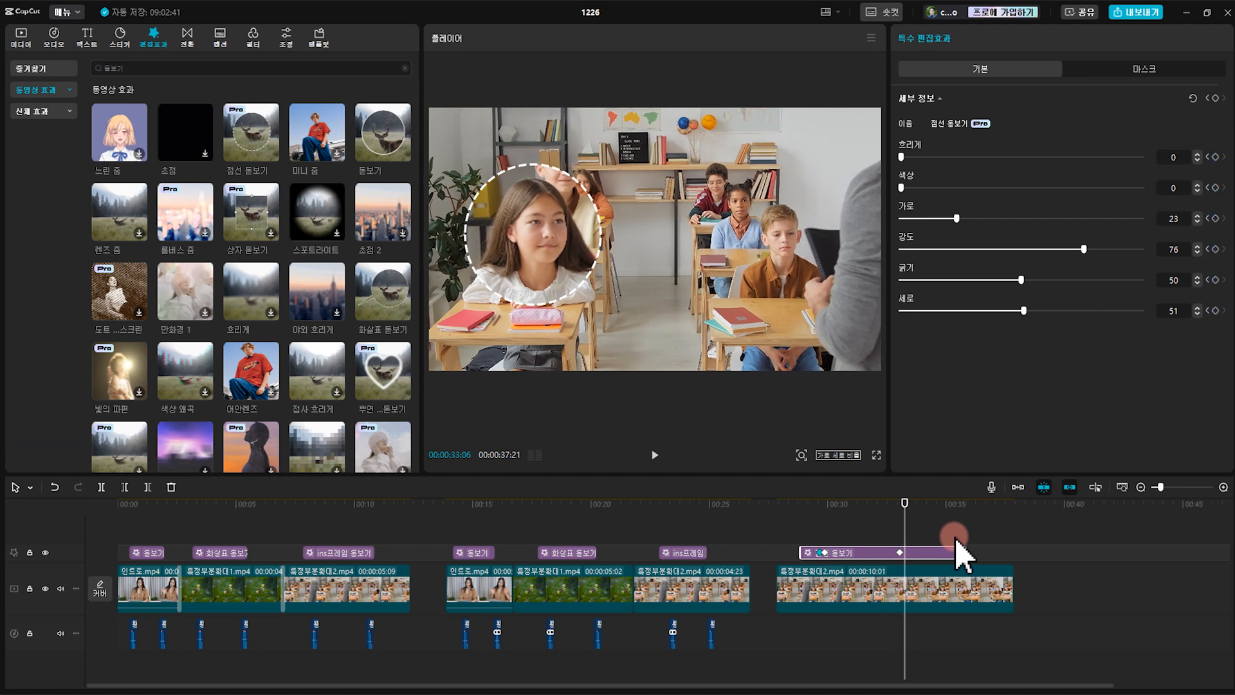
left_click_drag(955, 541, 903, 558)
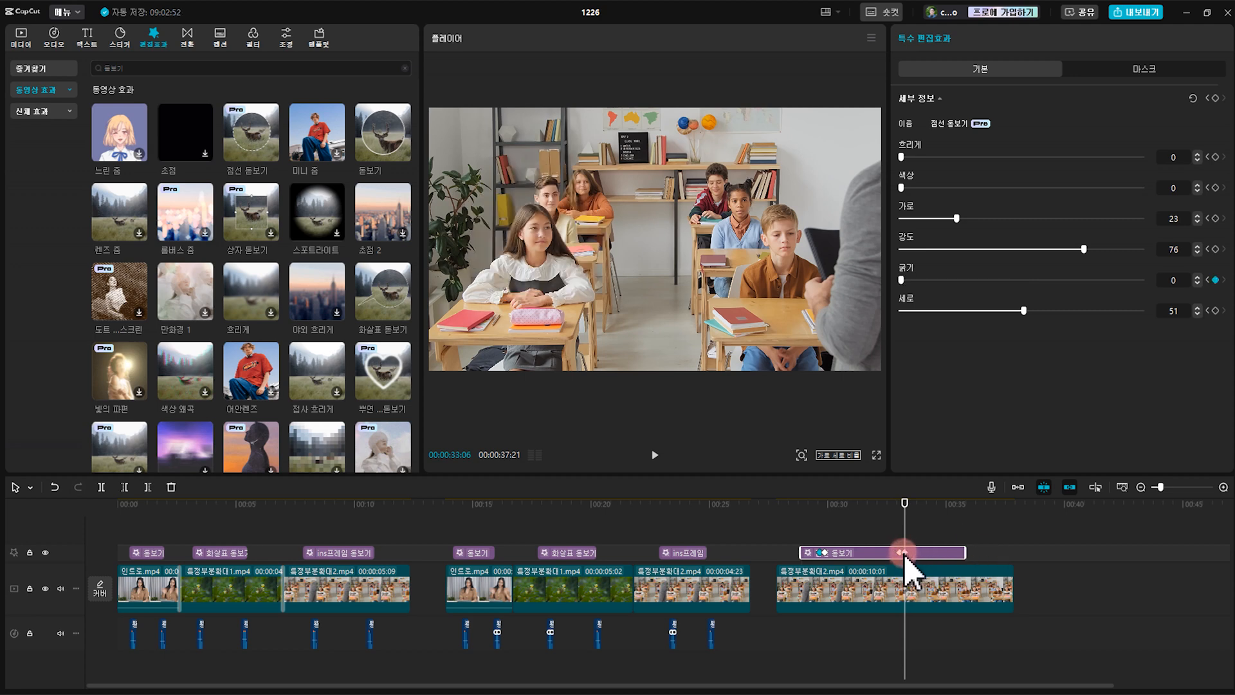
Step: Play the last classroom clip from 00:00:28:14 through the magnifier's appearance and disappearance
left_click(793, 507)
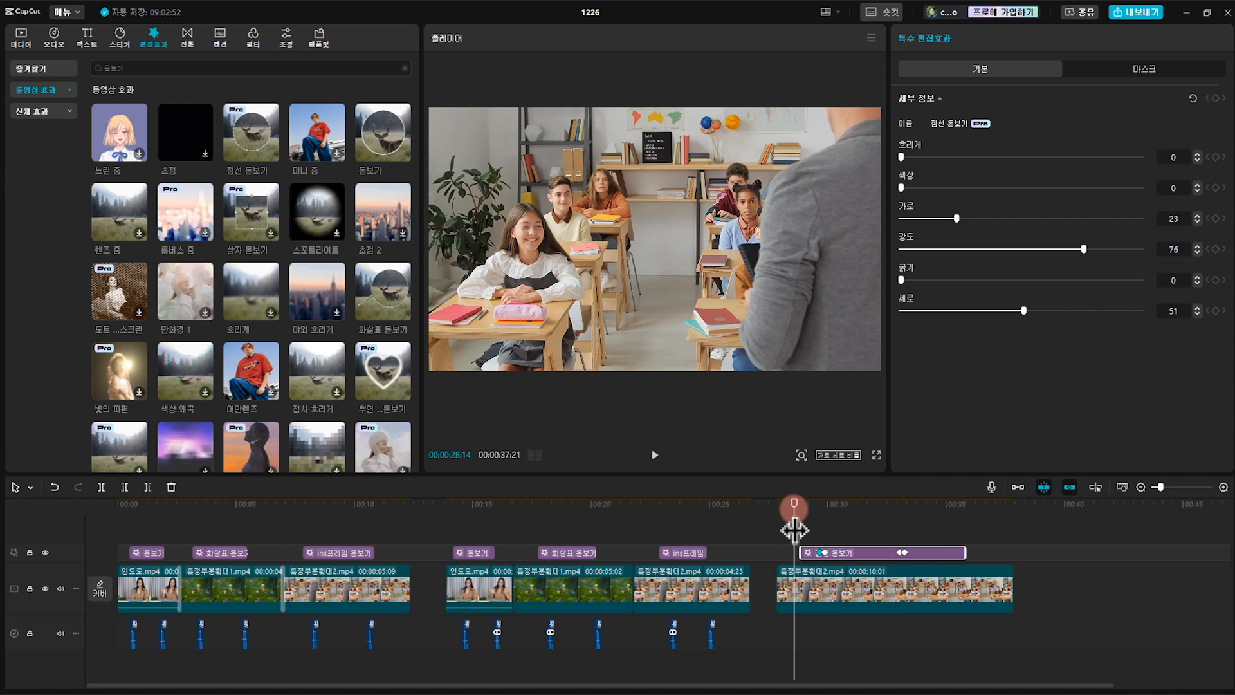
key("space")
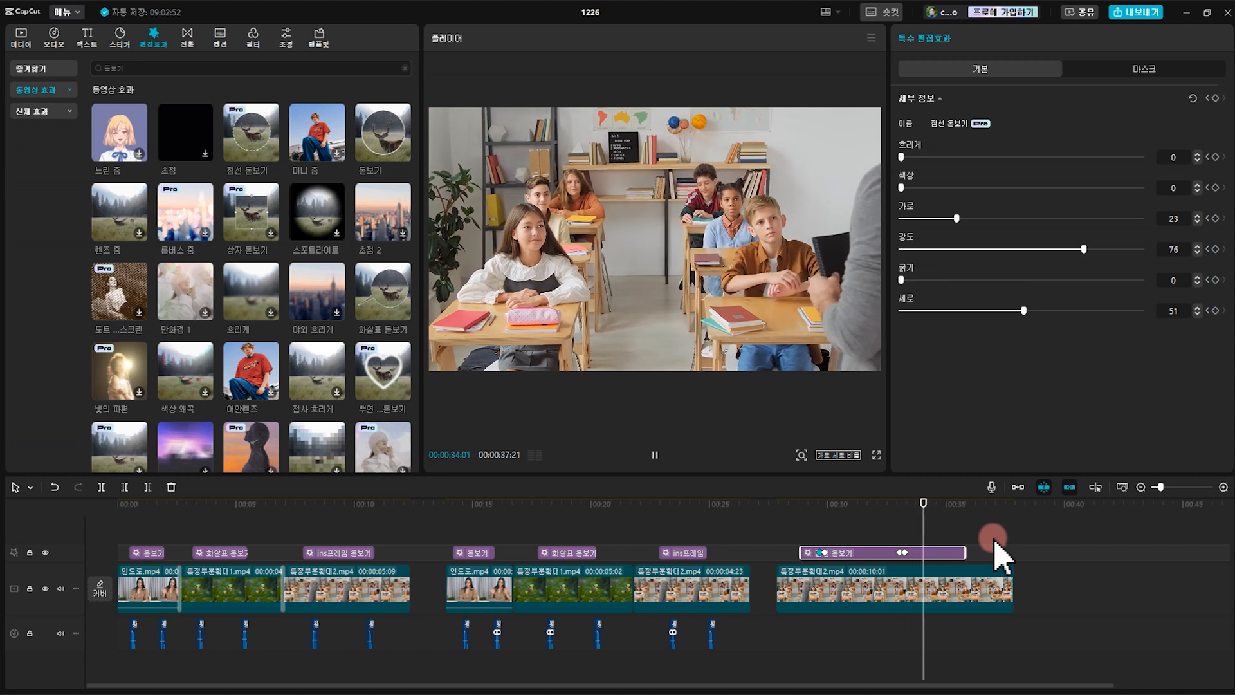
key("space")
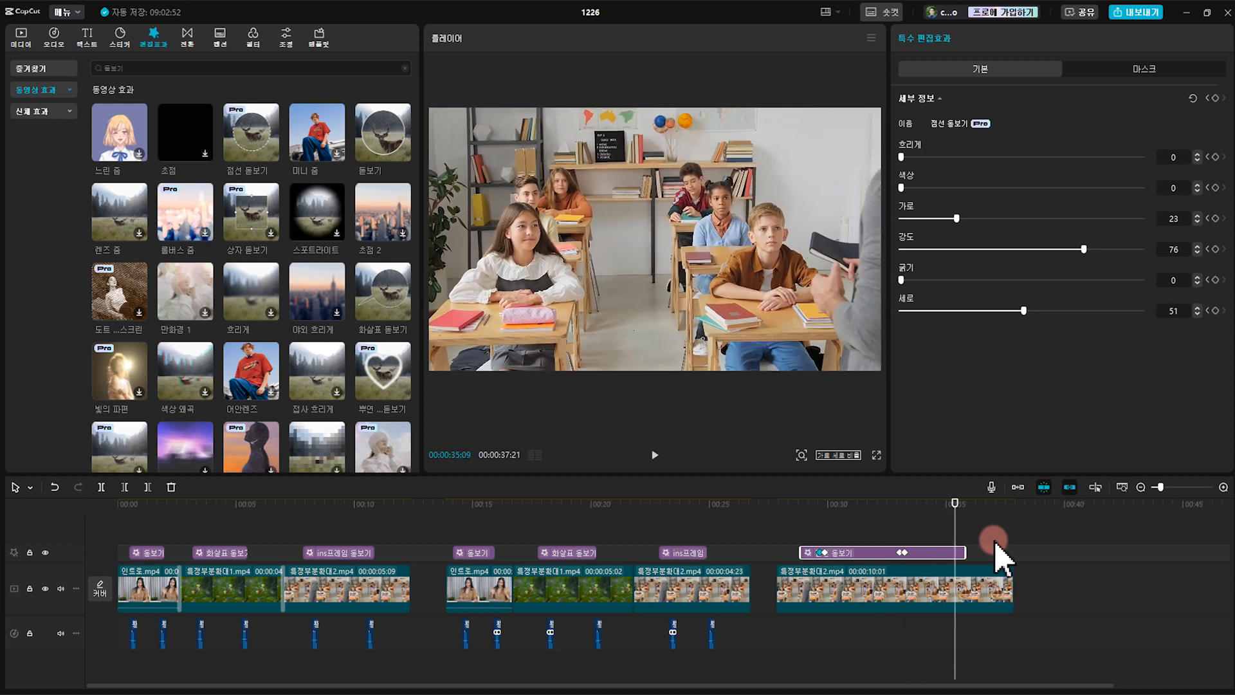